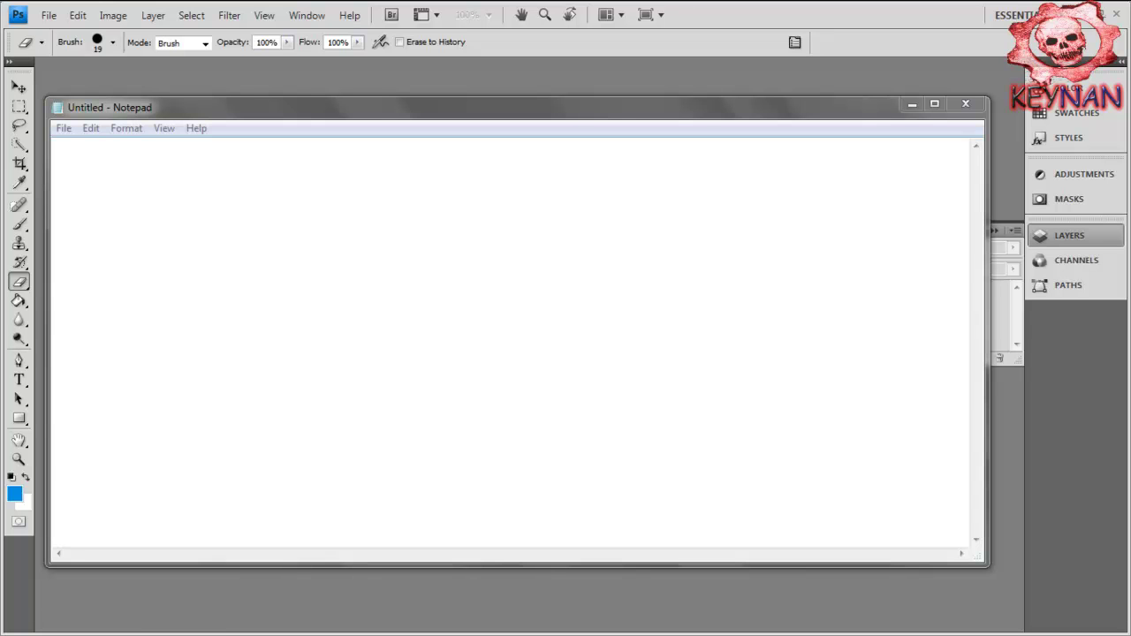
Step: Type the greeting 'Holaa' and 'aqui el segundo tutorial esperemos que les sirva de algo' in Notepad
{"action": "key", "text": "super"}
{"action": "key", "text": "super"}
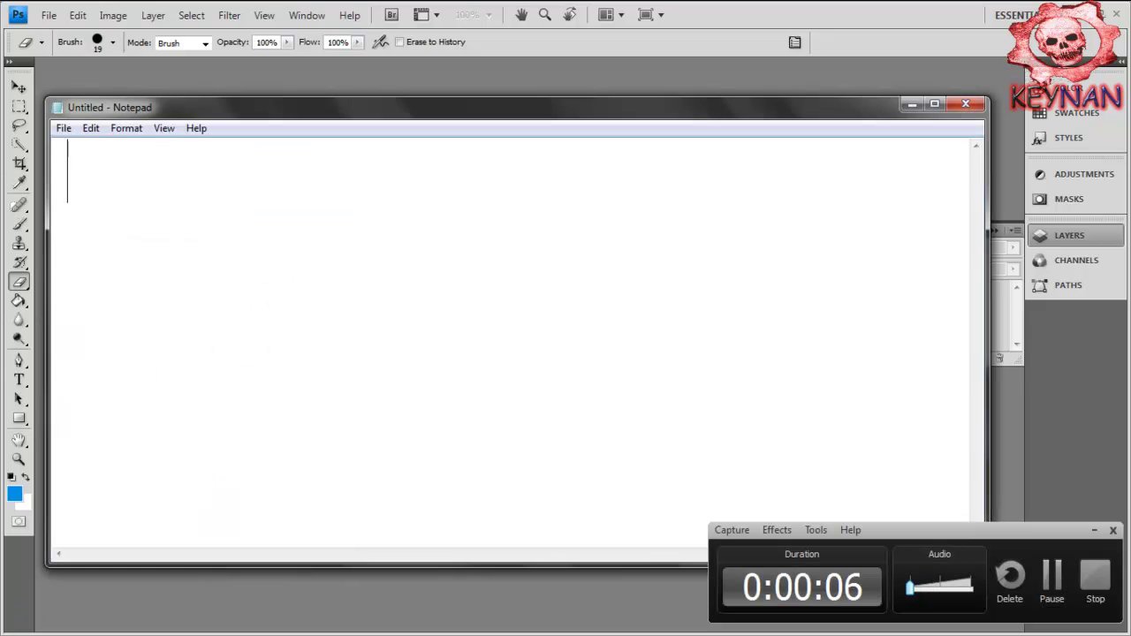
{"action": "type", "text": "Holaa..."}
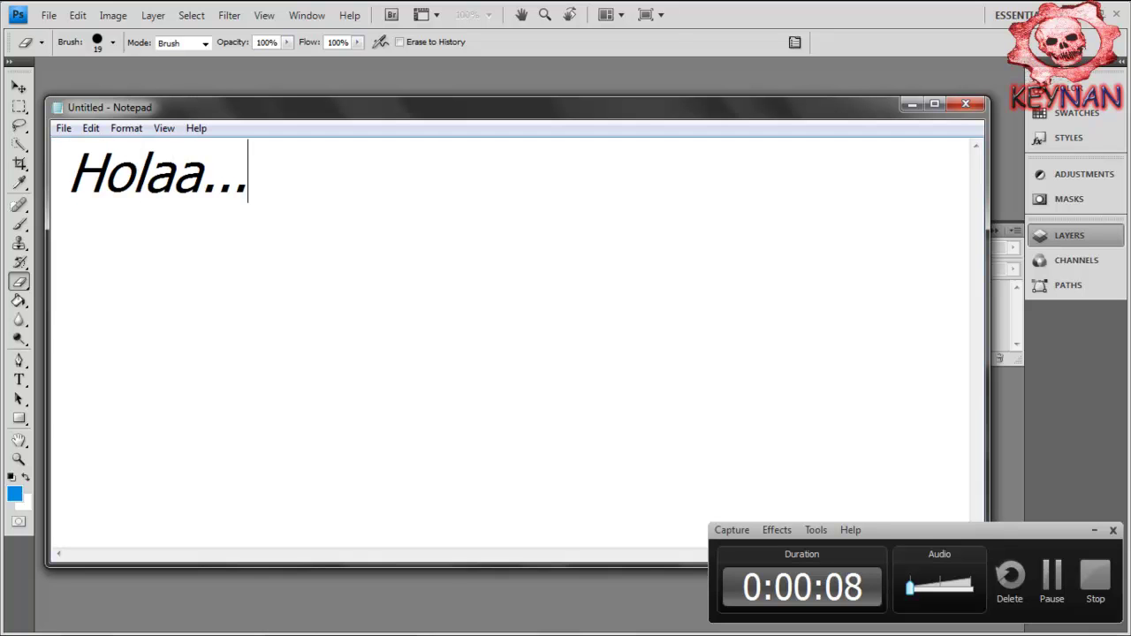
{"action": "key", "text": "Return"}
{"action": "type", "text": "aqui el s"}
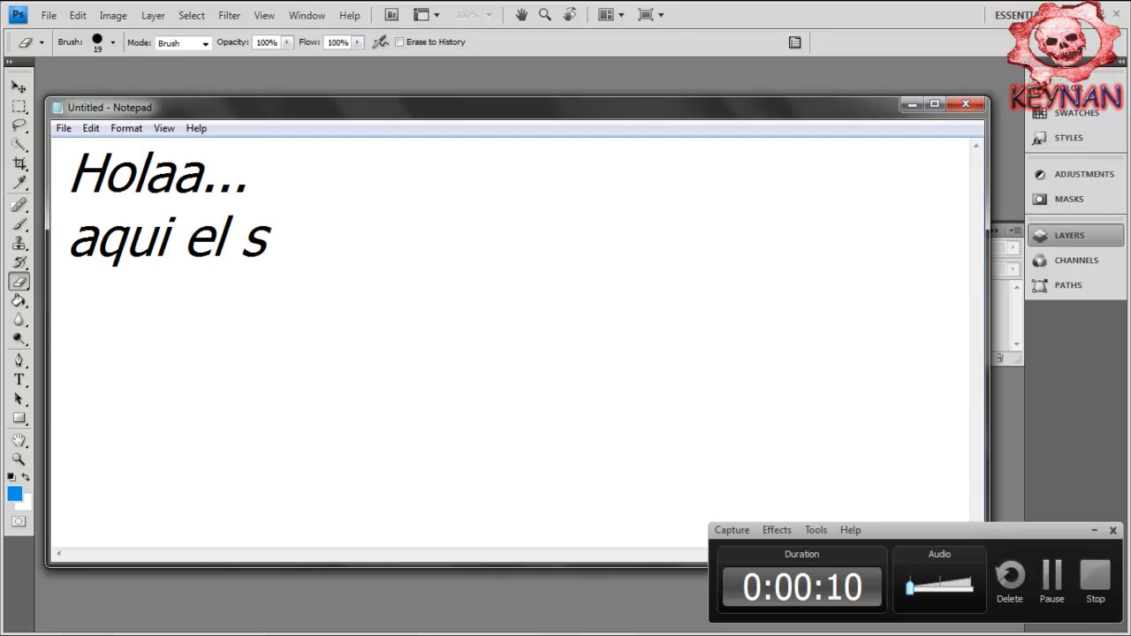
{"action": "type", "text": "egundo tutorial "}
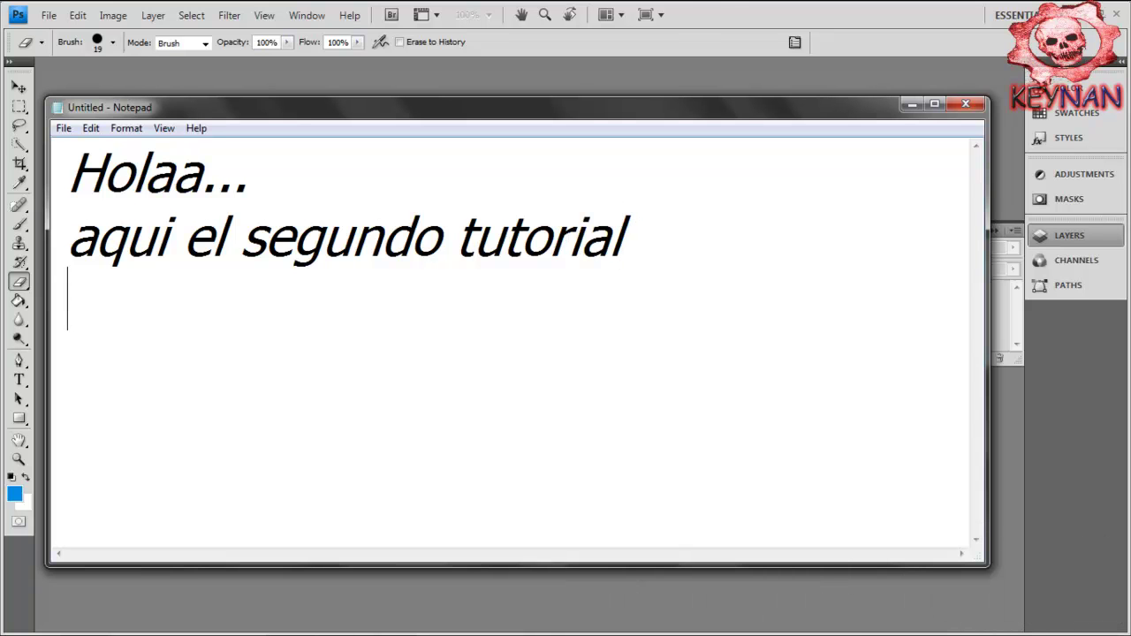
{"action": "type", "text": "esperemos que le"}
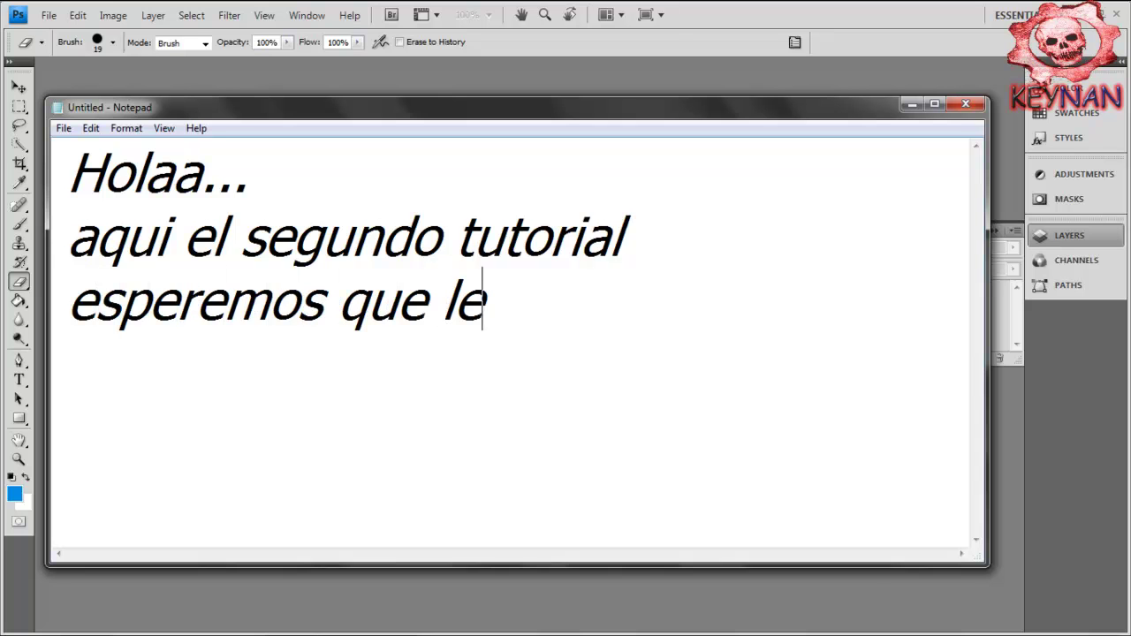
{"action": "type", "text": "s sirva de algo"}
{"action": "key", "text": "Return"}
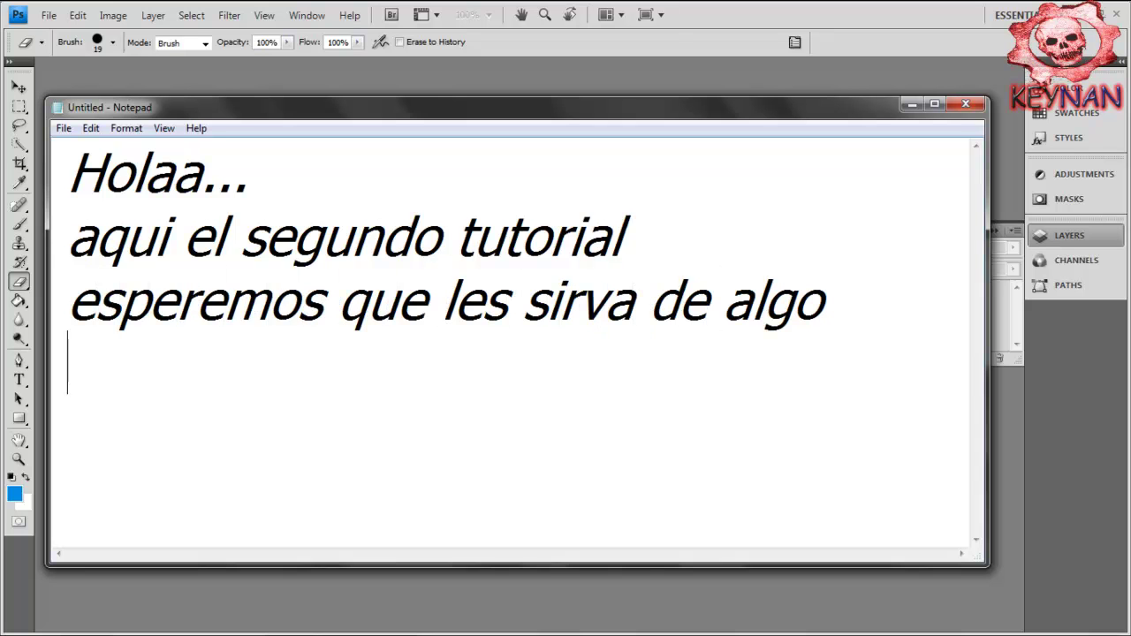
Step: Add the title about creating a transparent-background PNG image to use as a logo on images or video
{"action": "type", "text": "\"Como crear I"}
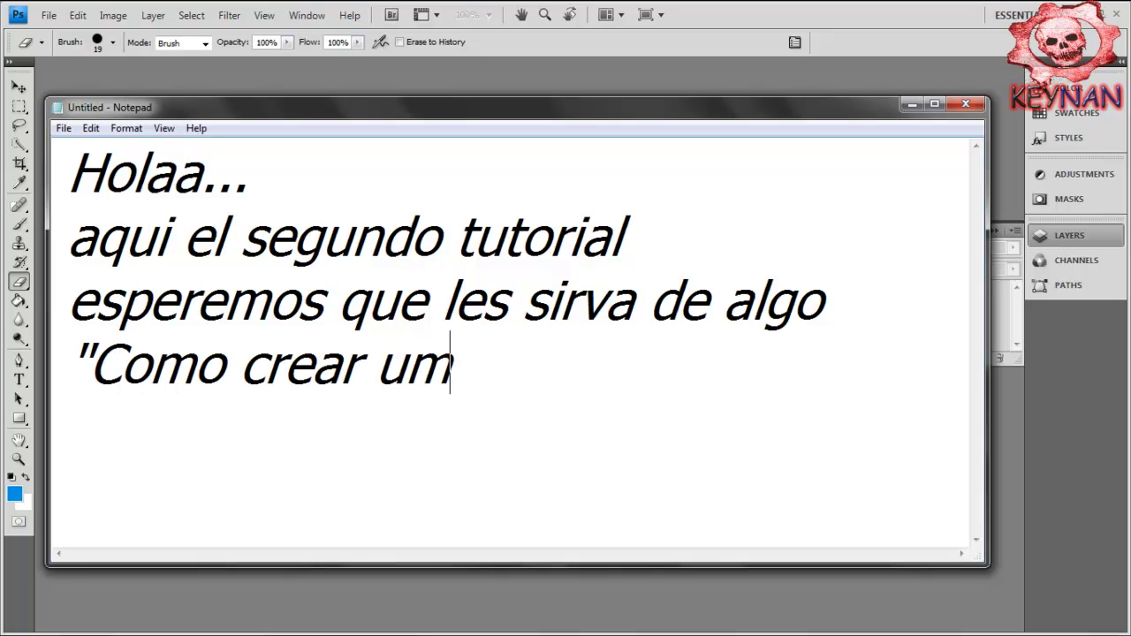
{"action": "type", "text": "magen PNFG"}
{"action": "key", "text": "BackSpace"}
{"action": "key", "text": "BackSpace"}
{"action": "type", "text": "G"}
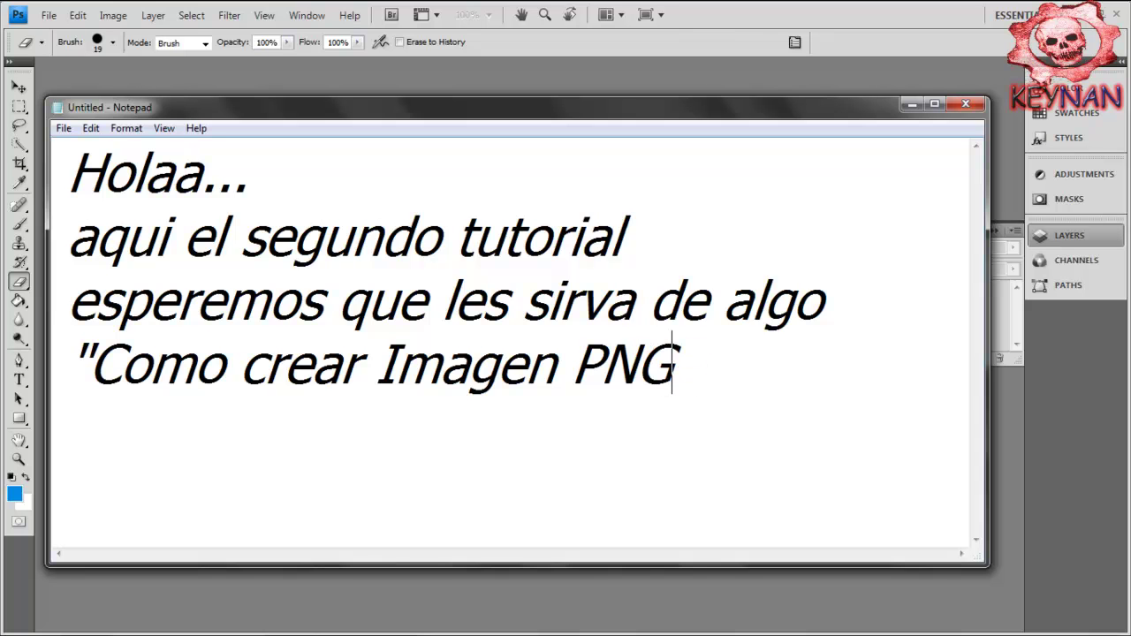
{"action": "type", "text": "C"}
{"action": "key", "text": "BackSpace"}
{"action": "type", "text": "(Fon"}
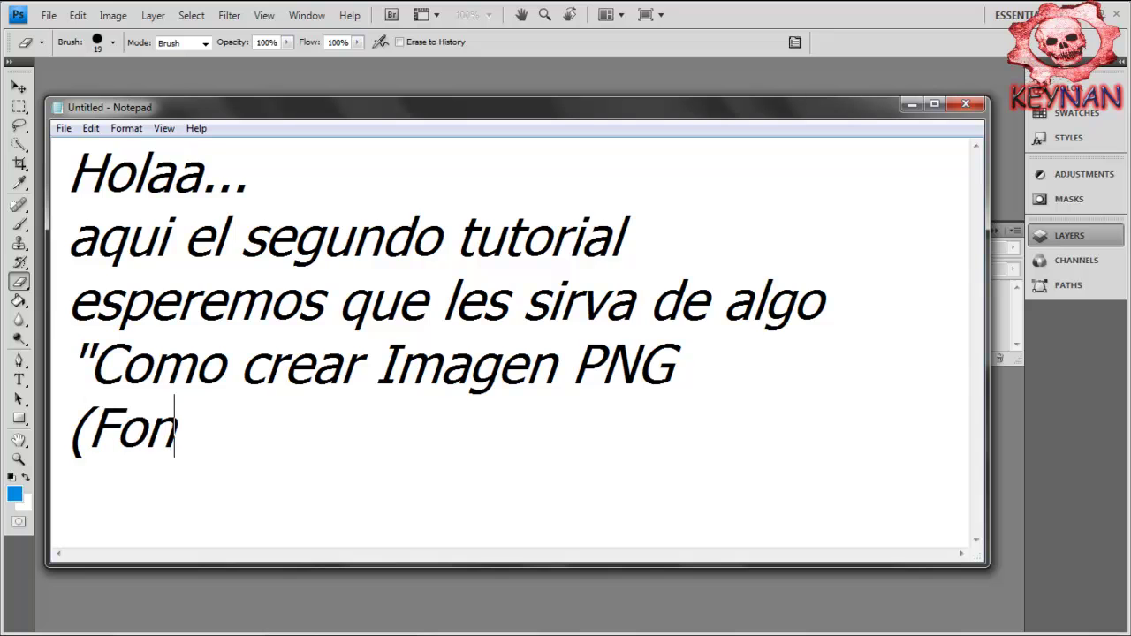
{"action": "type", "text": "do Transparen"}
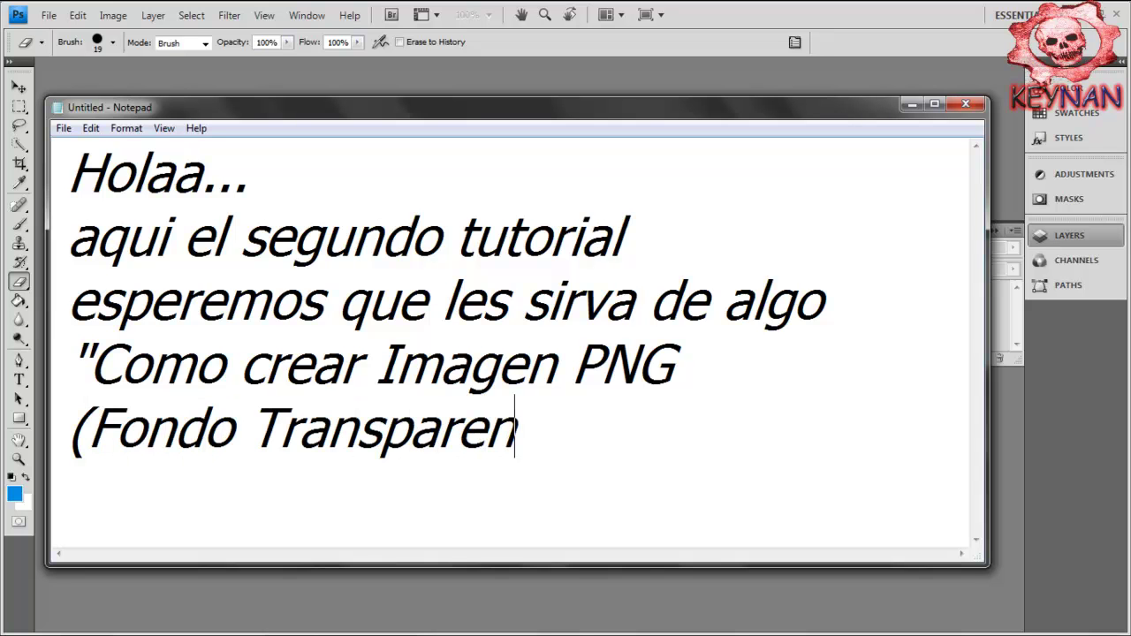
{"action": "type", "text": "te) para "}
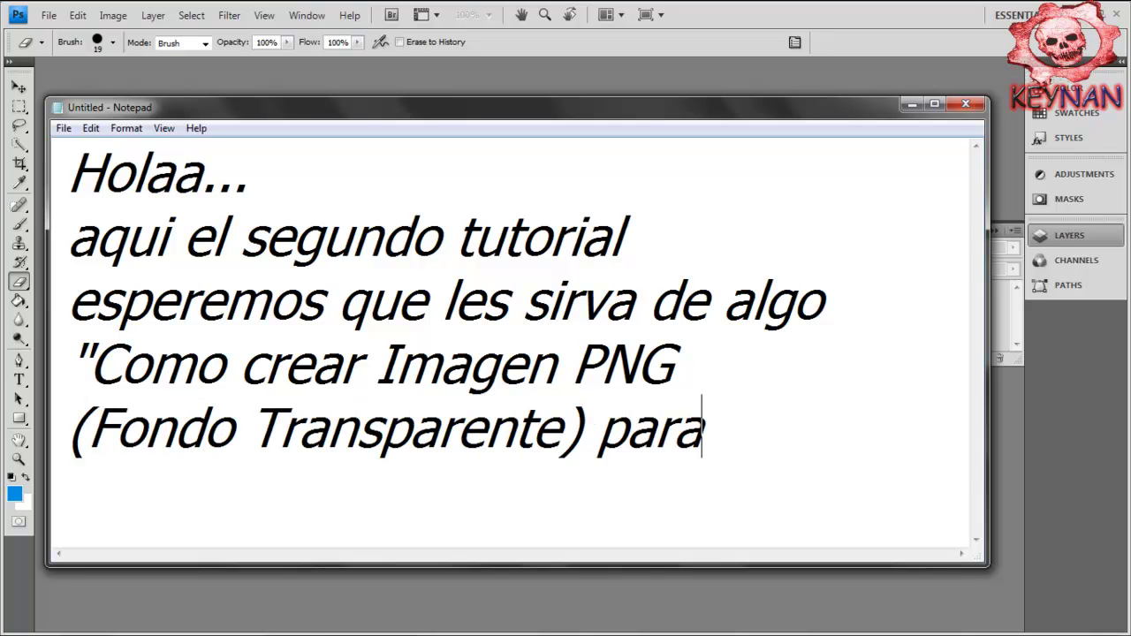
{"action": "type", "text": "poner"}
{"action": "key", "text": "Return"}
{"action": "type", "text": "de"}
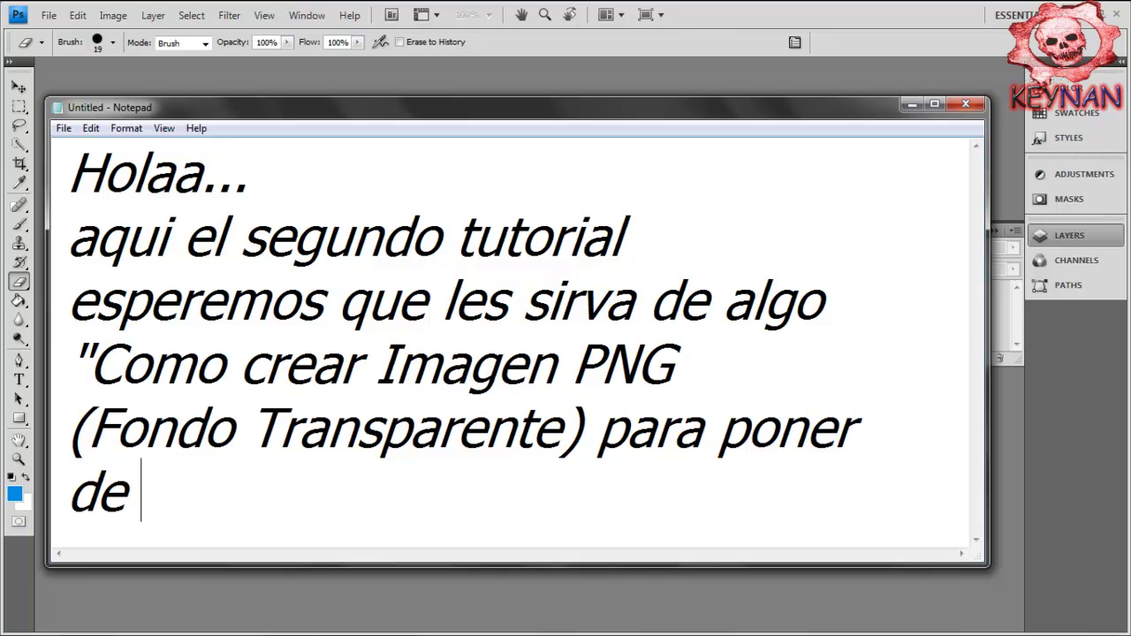
{"action": "type", "text": " Logo a I"}
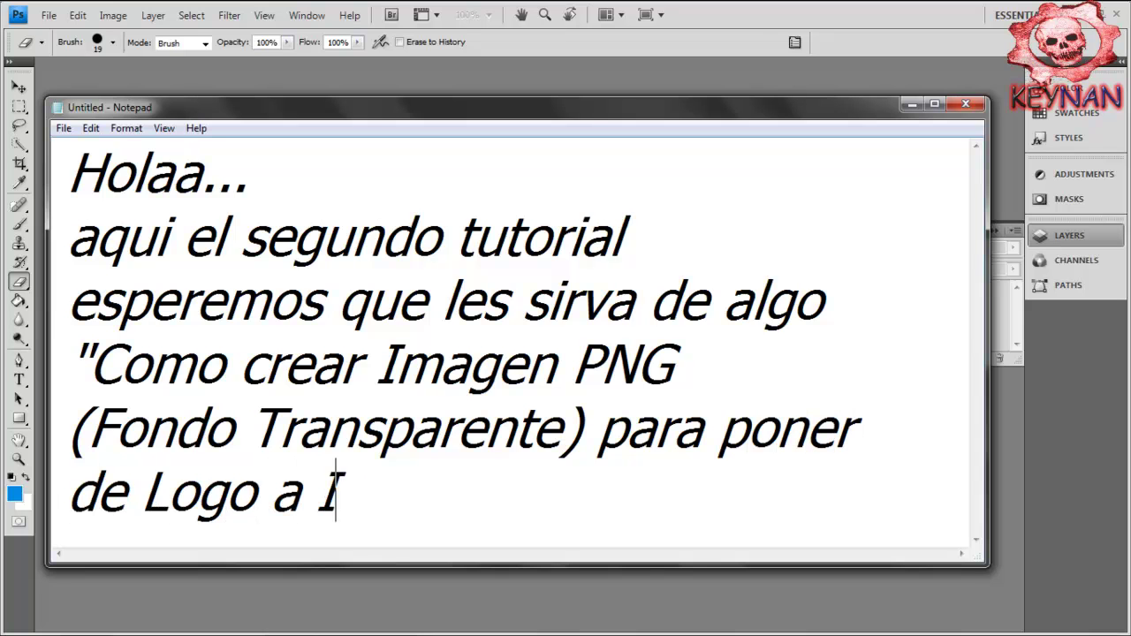
{"action": "type", "text": "magenes o Video"}
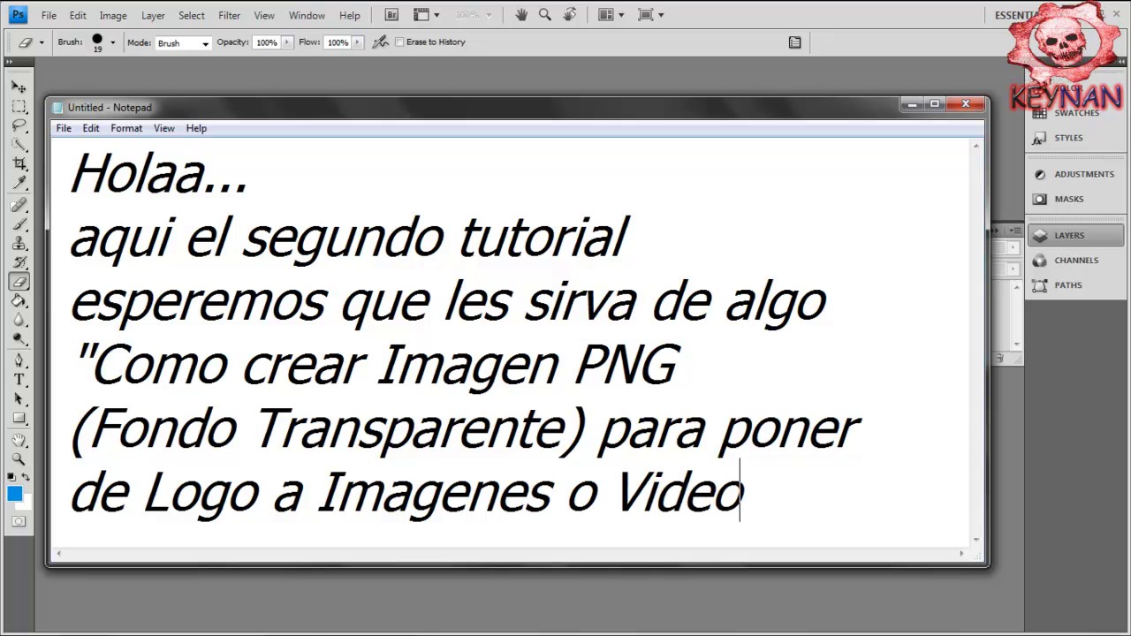
{"action": "key", "text": "Return"}
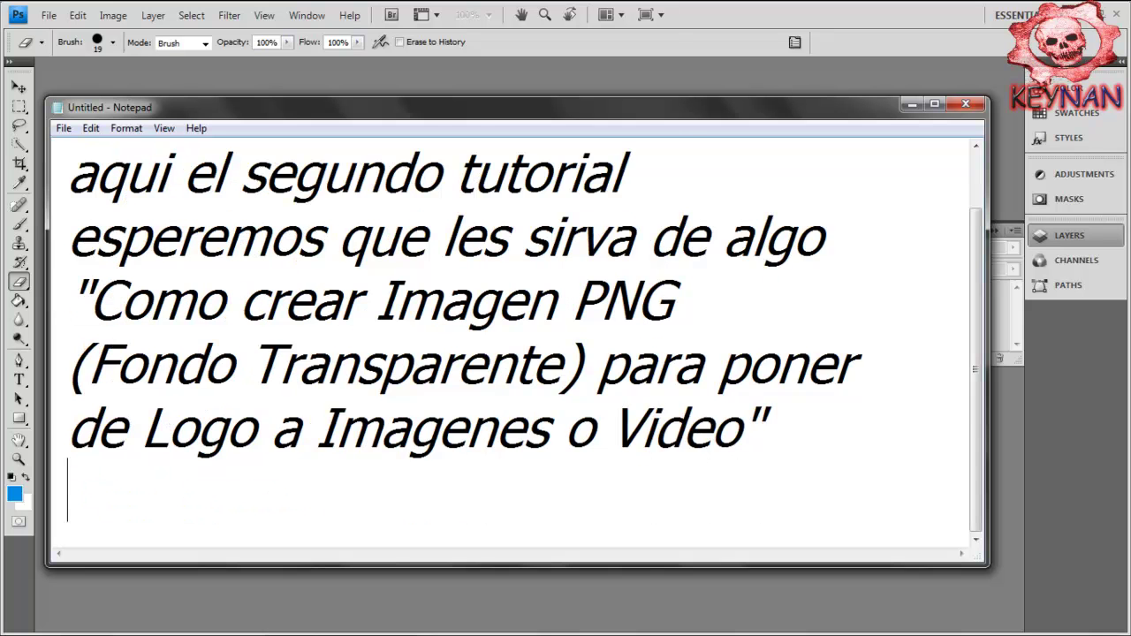
{"action": "key", "text": "Return"}
Step: Add lines 'Pues... comenzemos', 'es con photoshop :)' and 'Le damos a crear imagen en Transparente a las medidas que ustedes quieran'
{"action": "type", "text": "Pues... comenzemos"}
{"action": "key", "text": "Return"}
{"action": "type", "text": "es con photoshop :)"}
{"action": "key", "text": "Return"}
{"action": "type", "text": "Le damos a crear i"}
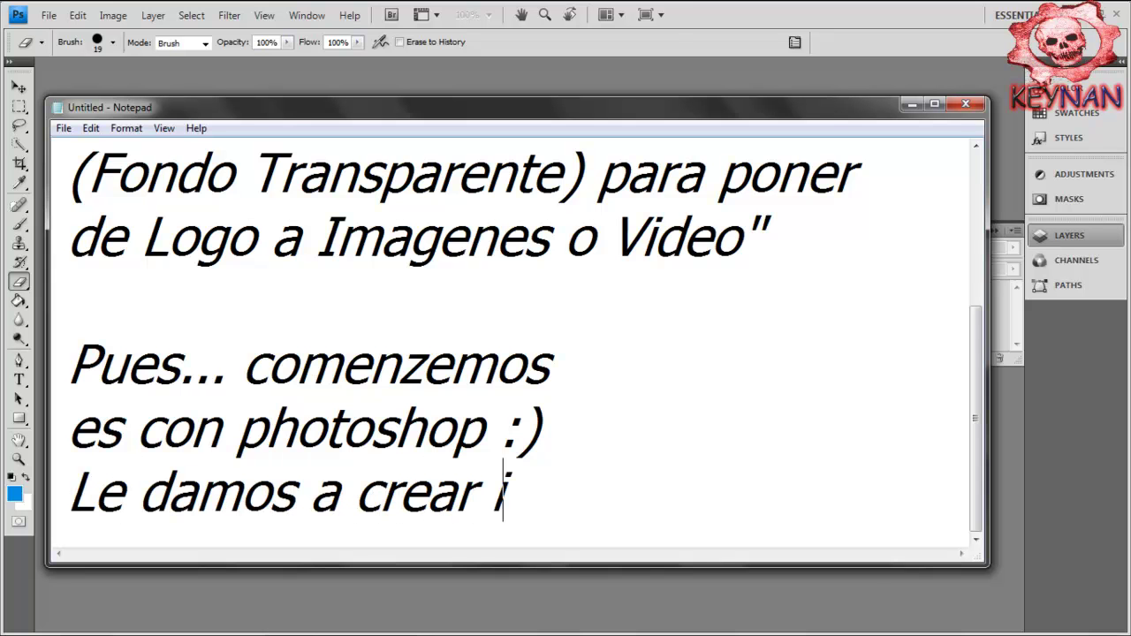
{"action": "type", "text": "magen"}
{"action": "key", "text": "Return"}
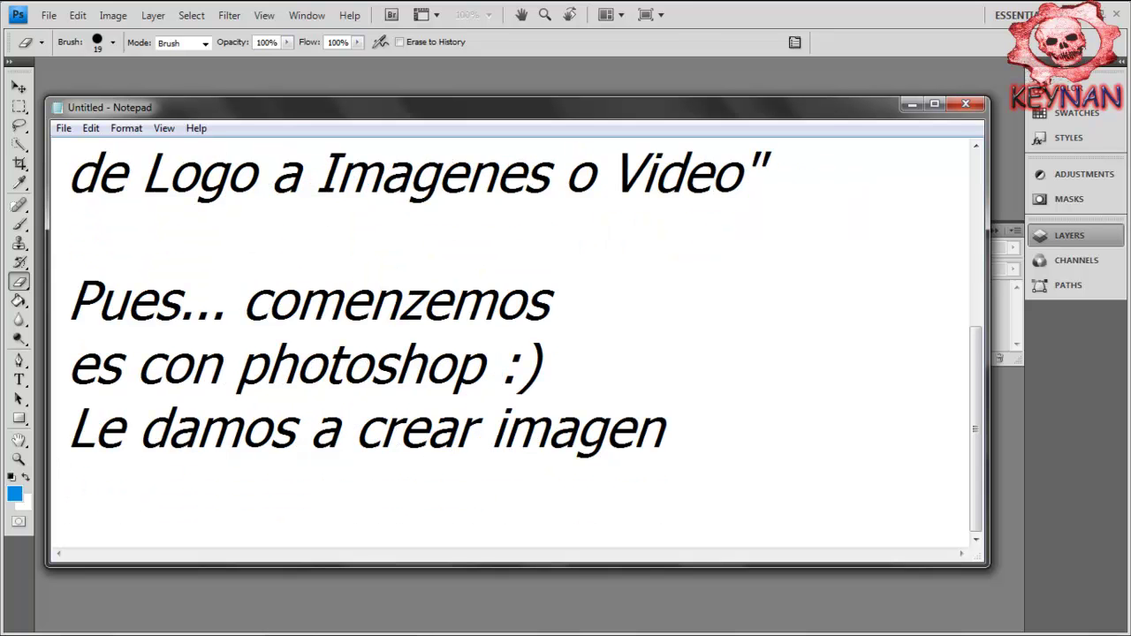
{"action": "type", "text": "en Tran"}
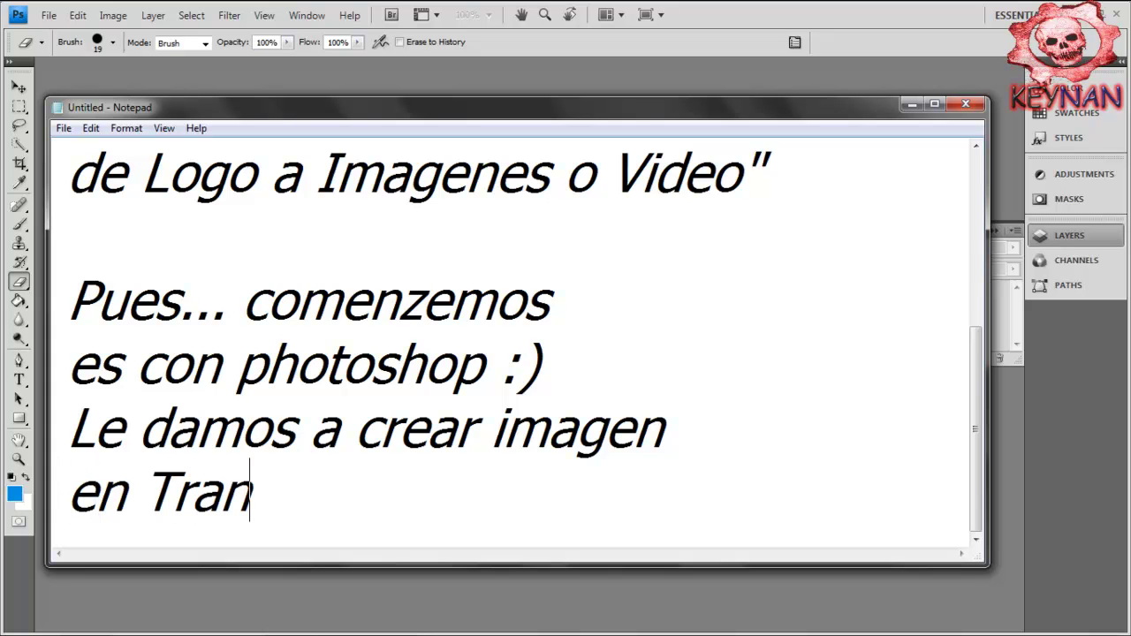
{"action": "type", "text": "sparente"}
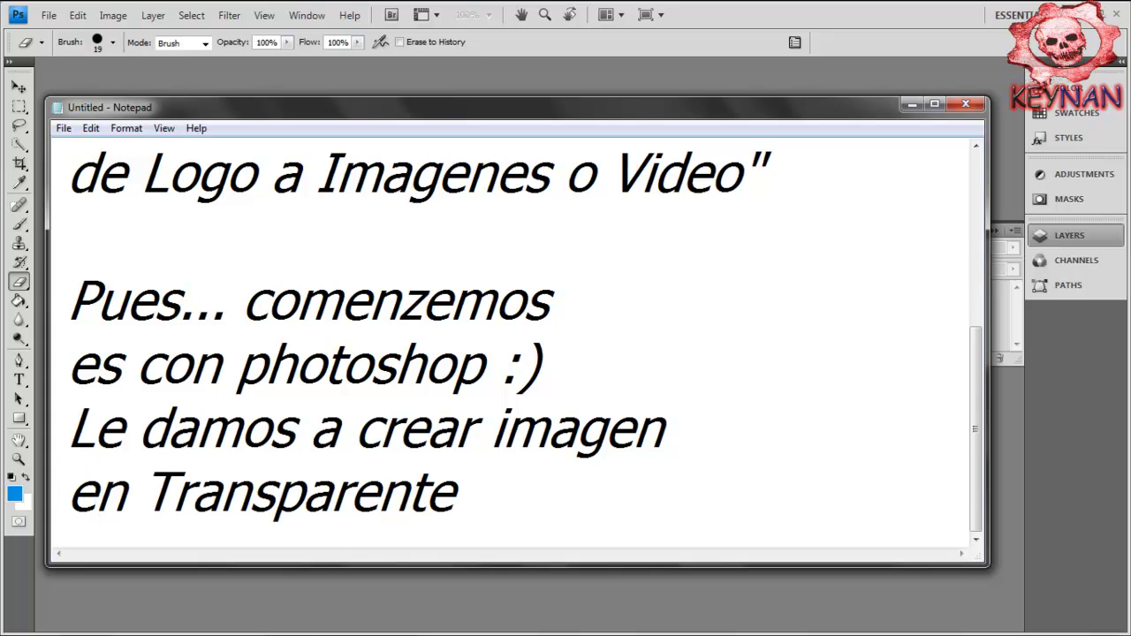
{"action": "key", "text": "Return"}
{"action": "type", "text": "a las medi"}
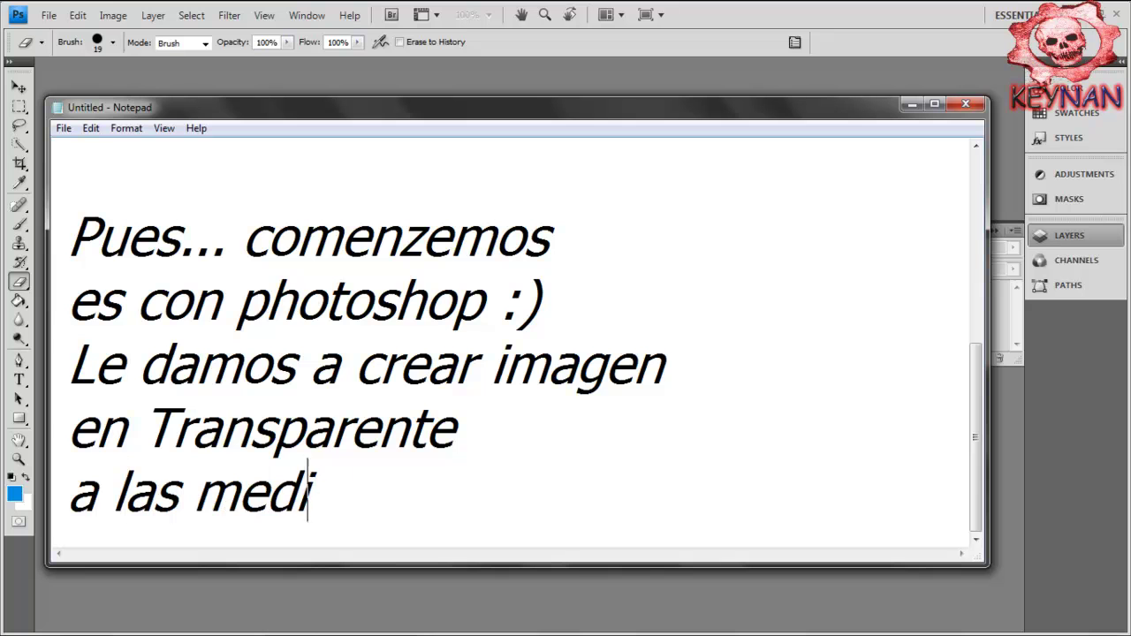
{"action": "type", "text": "das que ustedes qu"}
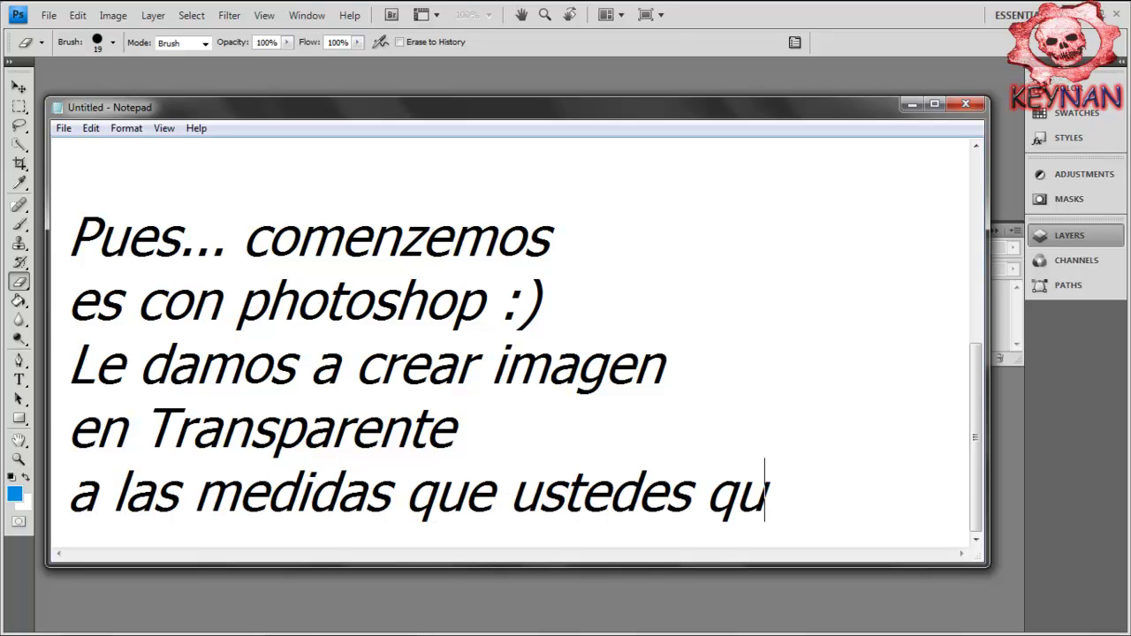
{"action": "type", "text": "ieran"}
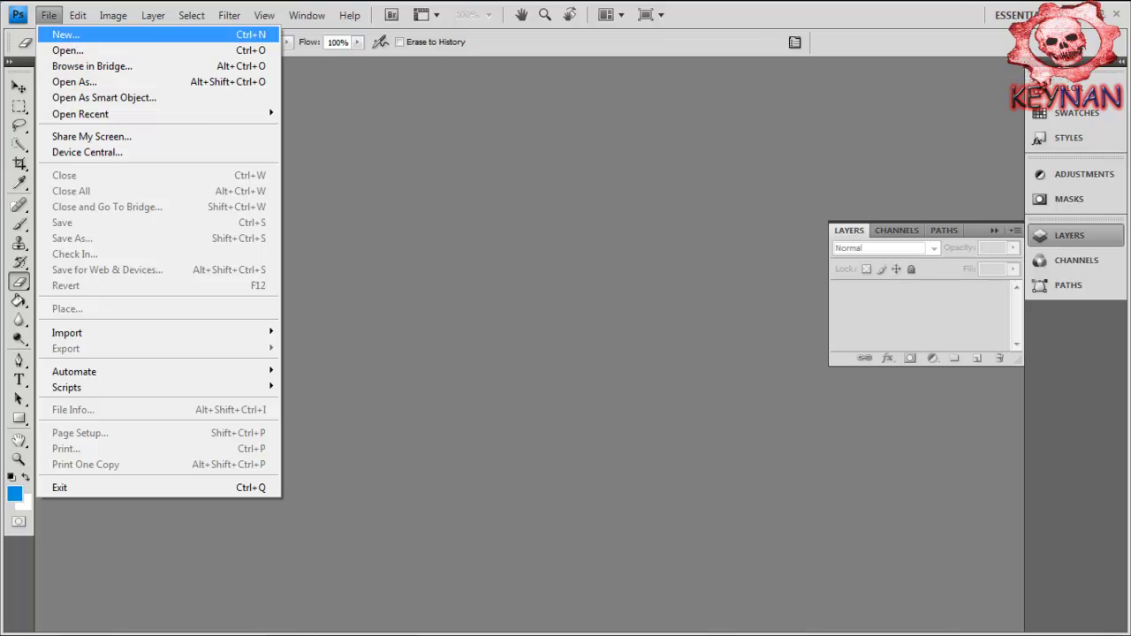
Step: Create a new 1280×720 document with Background Contents set to Transparent
{"action": "key", "text": "Return"}
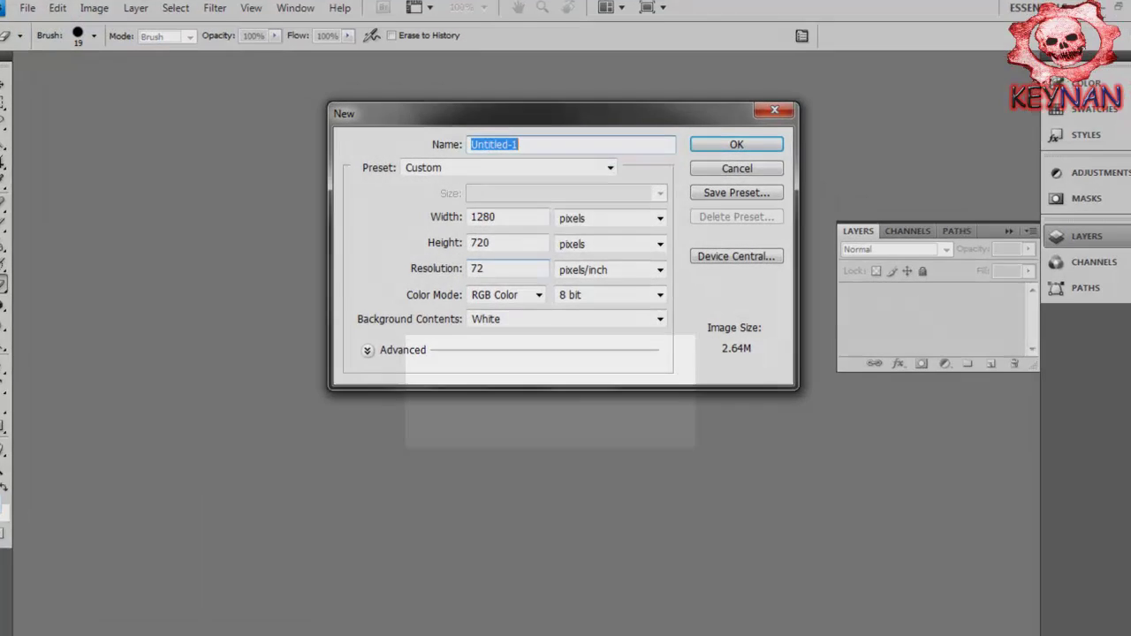
{"action": "left_click", "coordinate": [660, 319]}
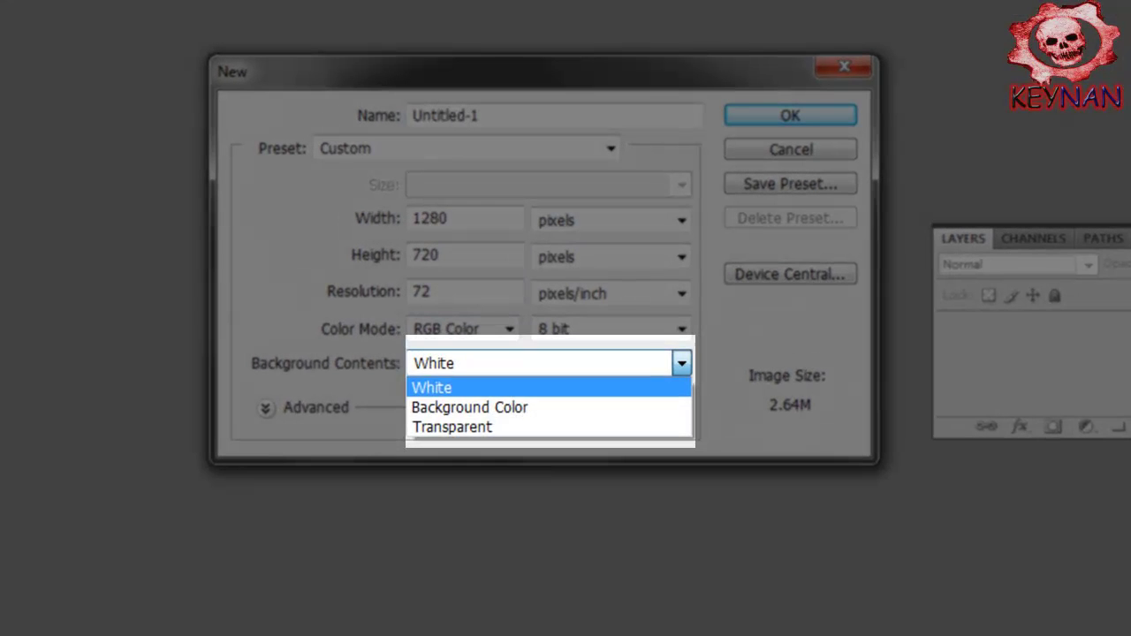
{"action": "left_click", "coordinate": [498, 364]}
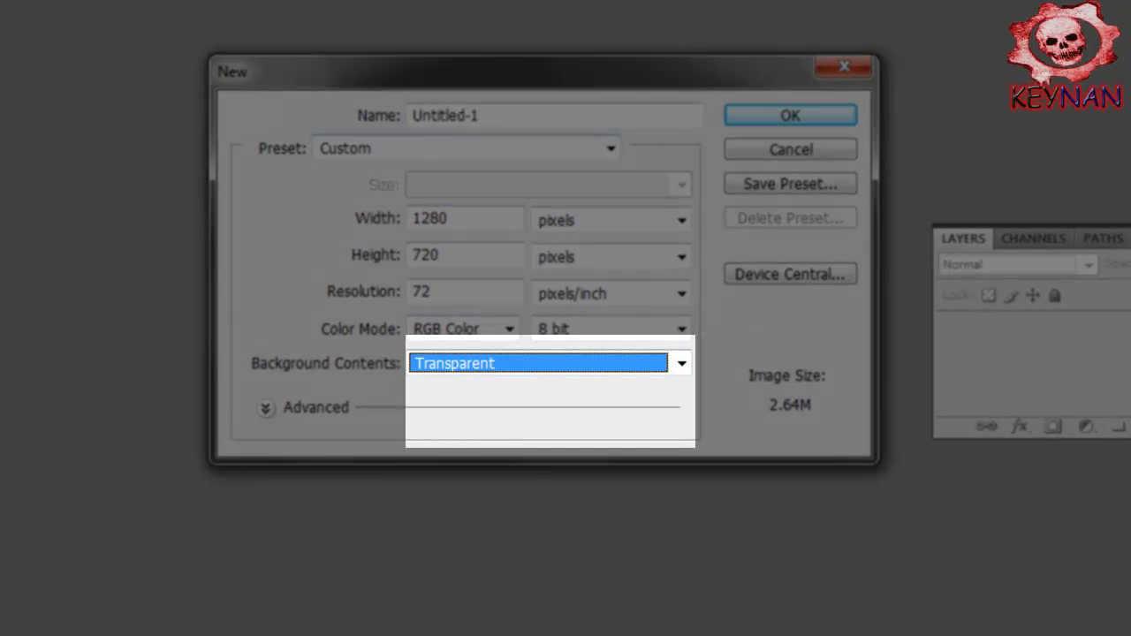
{"action": "key", "text": "Return"}
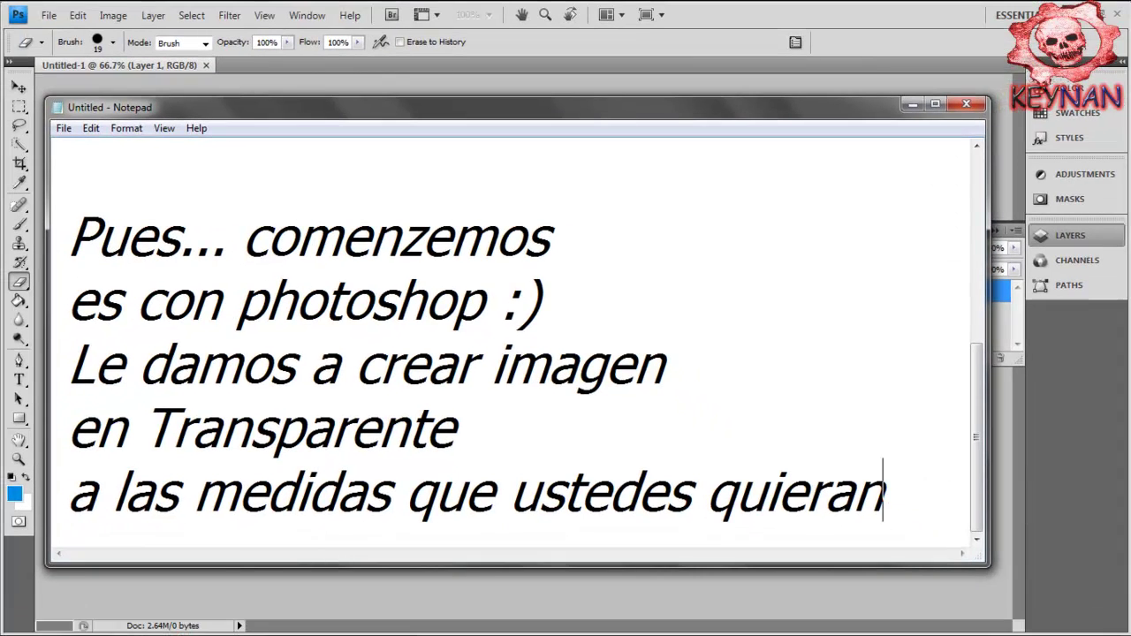
Step: Replace the note with lines saying a checkered background means transparent, so leave no background
{"action": "left_click_drag", "start_coordinate": [884, 490], "coordinate": [69, 172]}
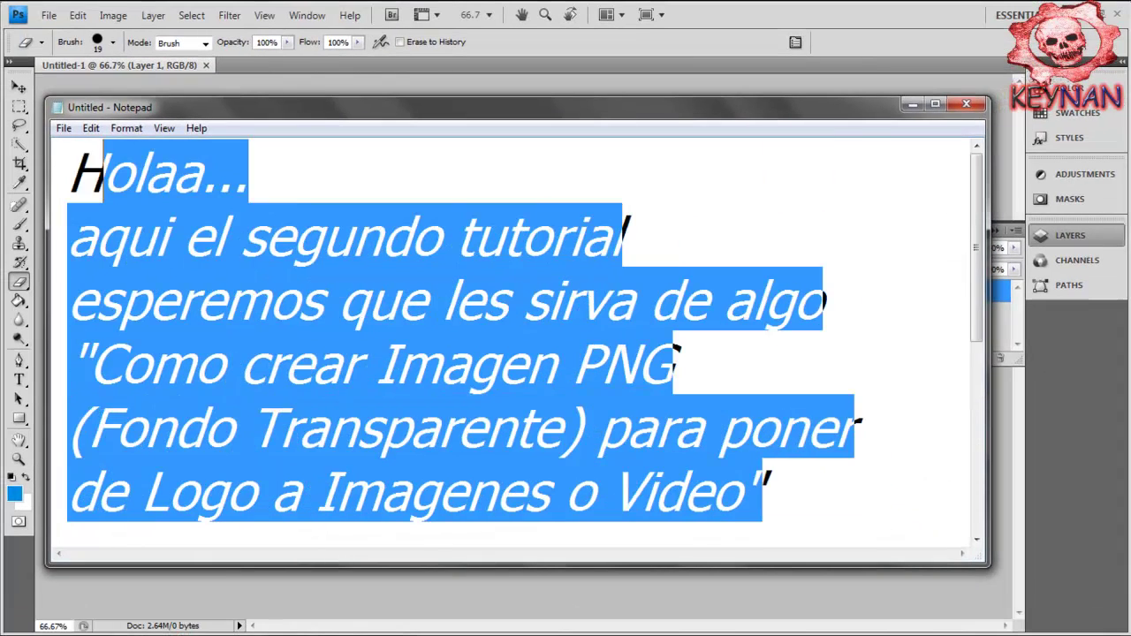
{"action": "key", "text": "Delete"}
{"action": "type", "text": "bien, s"}
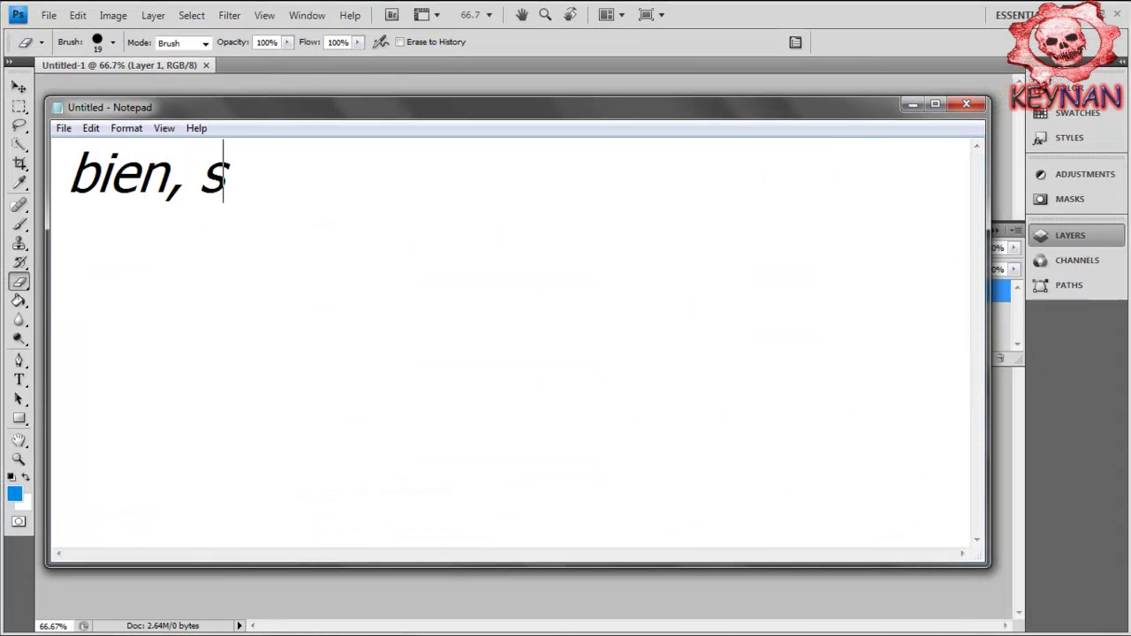
{"action": "type", "text": "i todo se ve de cuad"}
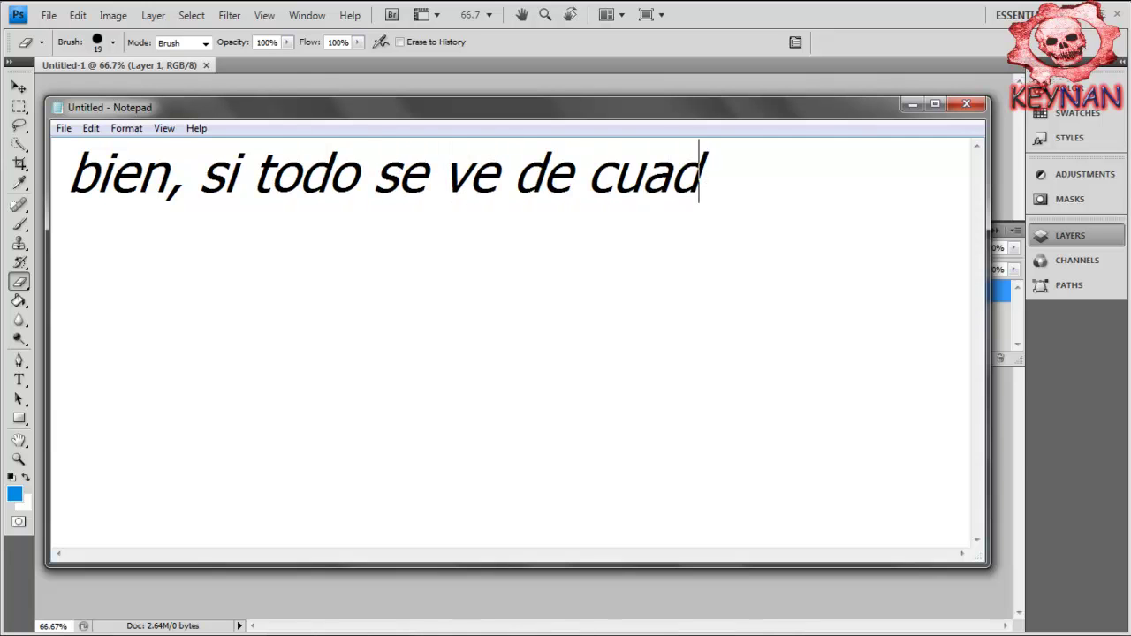
{"action": "type", "text": "ritos"}
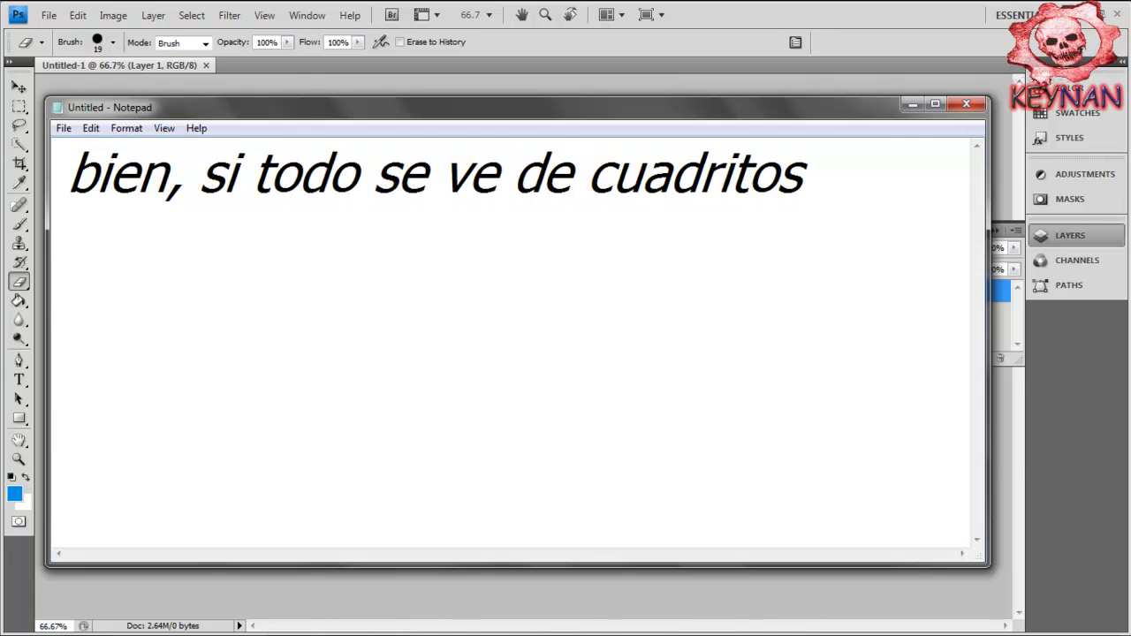
{"action": "key", "text": "Return"}
{"action": "type", "text": "significa que e"}
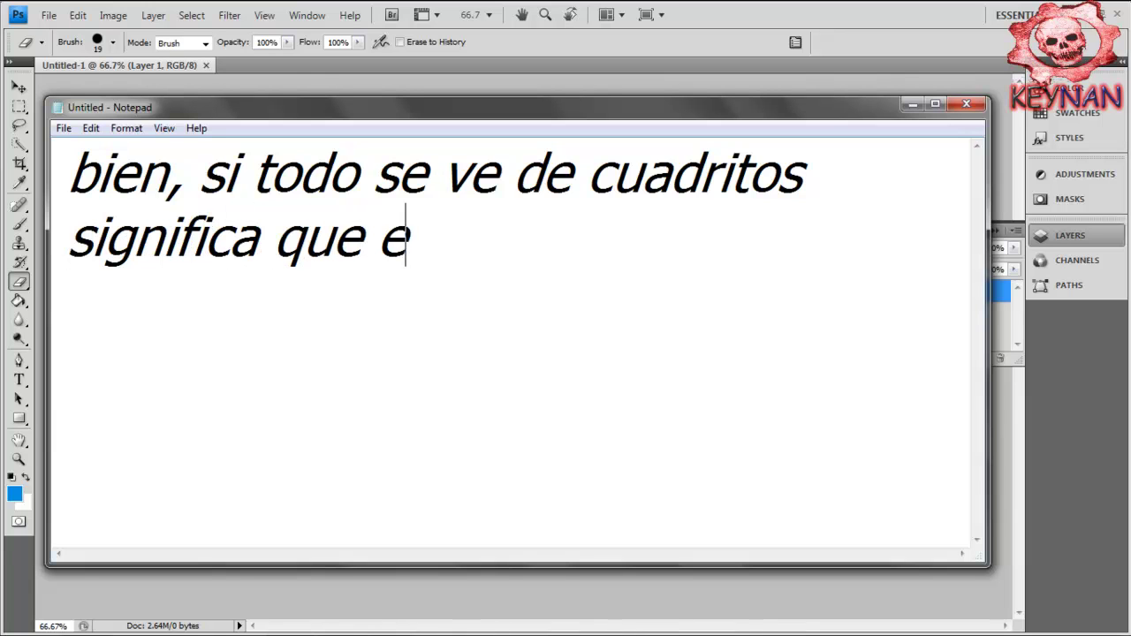
{"action": "type", "text": "s transparente"}
{"action": "key", "text": "Return"}
{"action": "type", "text": ":3   "}
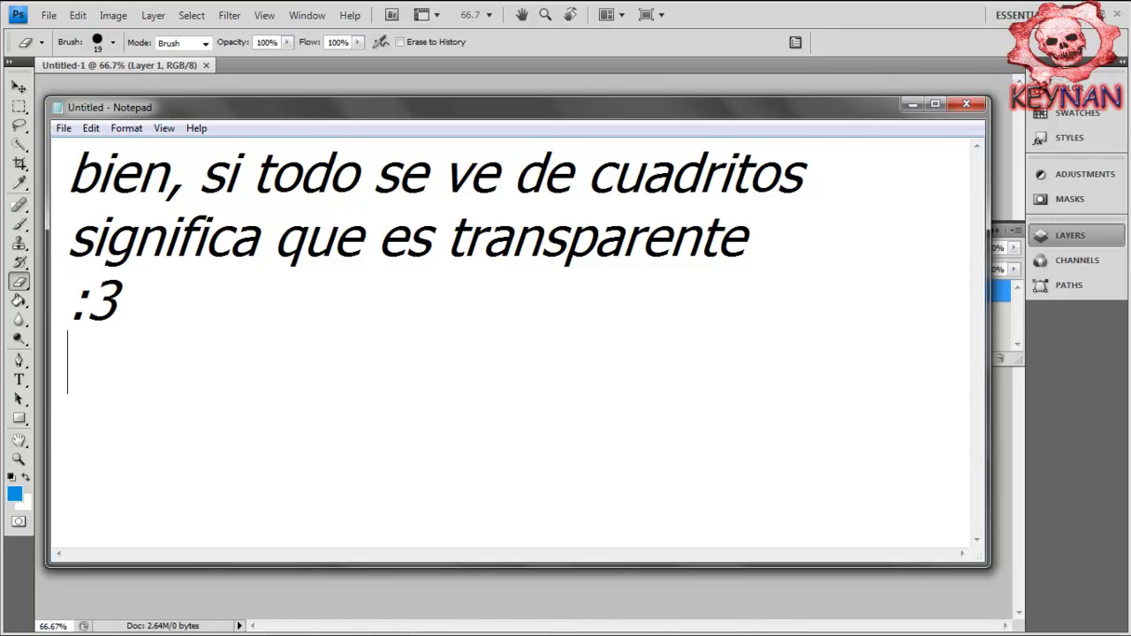
{"action": "type", "text": "Despues e"}
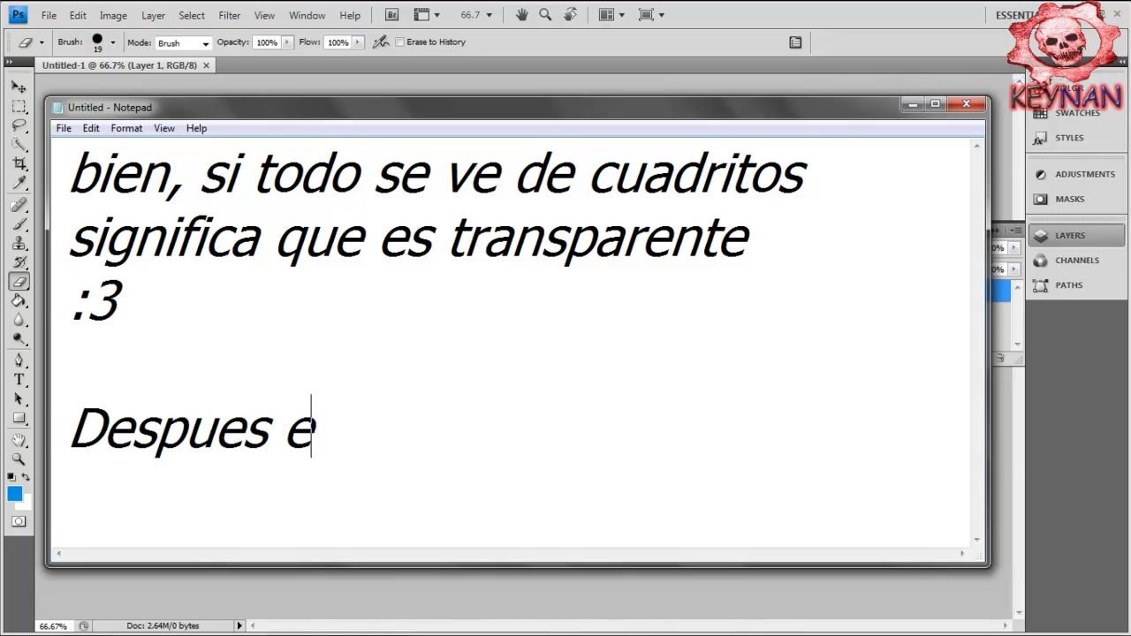
{"action": "type", "text": "ditan a su gustoo "}
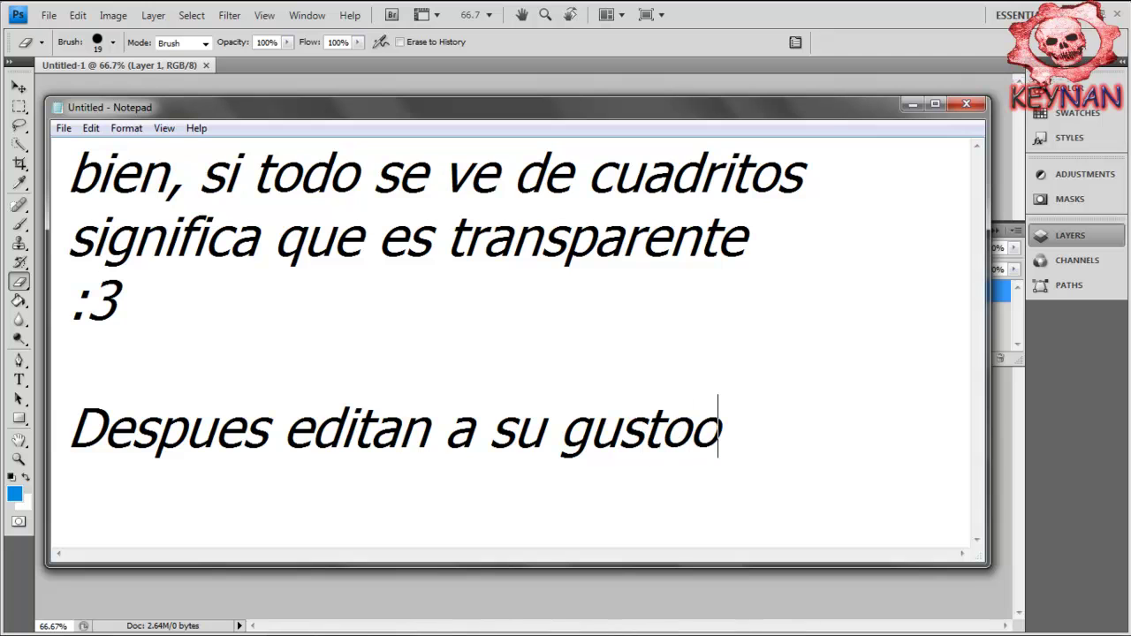
{"action": "type", "text": "claro no po"}
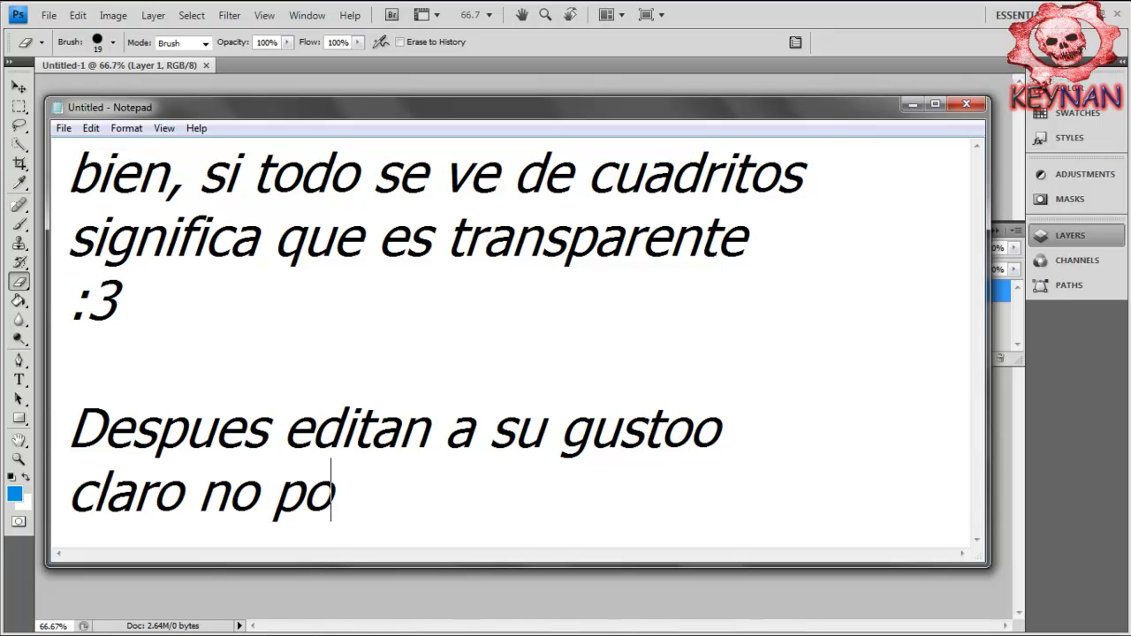
{"action": "type", "text": "ngan nada de fondo"}
{"action": "key", "text": "Return"}
{"action": "type", "text": "porque se supone que"}
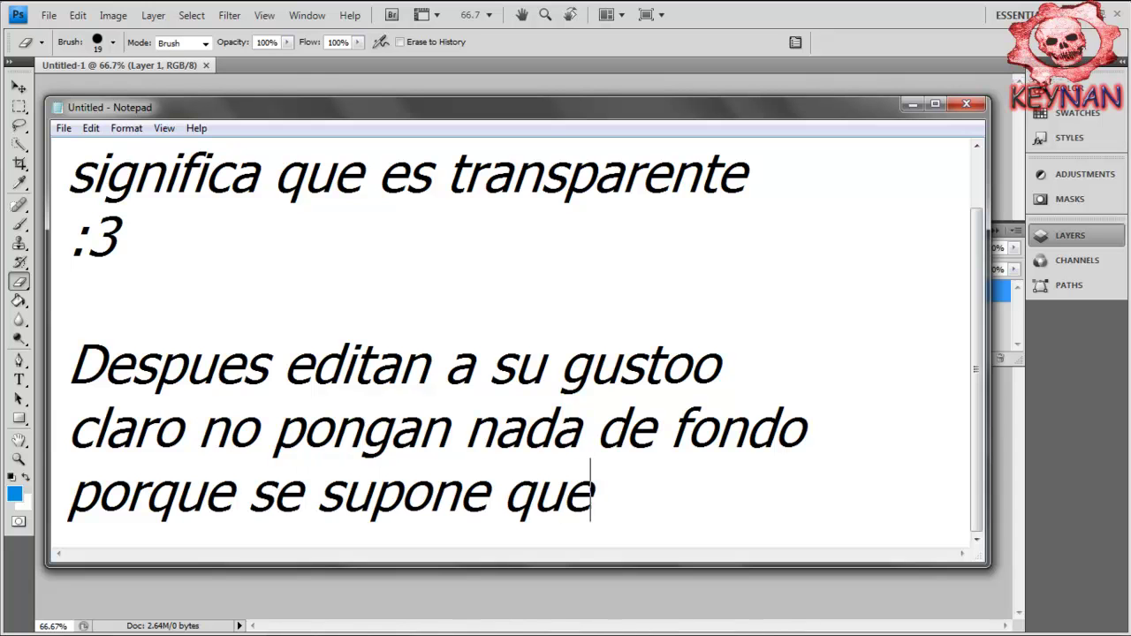
{"action": "type", "text": " deve ser"}
{"action": "key", "text": "Return"}
{"action": "type", "text": "Tran"}
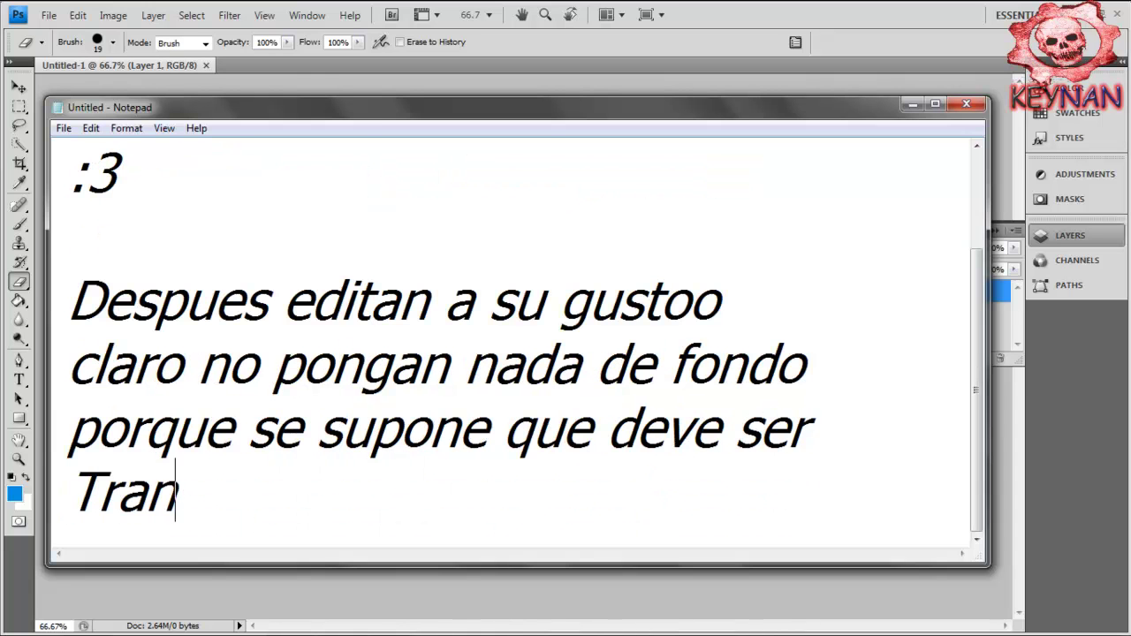
{"action": "type", "text": "sparente -"}
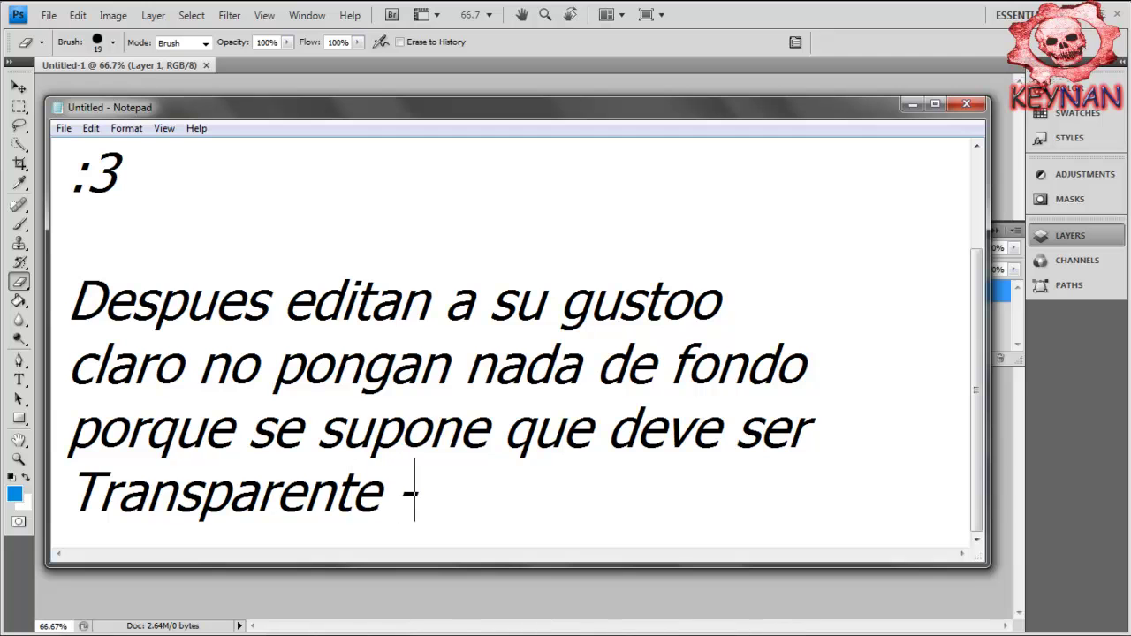
{"action": "type", "text": ";)"}
Step: Add 'yo le pondre algunas Imagenes que ya tengo PNG' and return to Photoshop
{"action": "key", "text": "Return"}
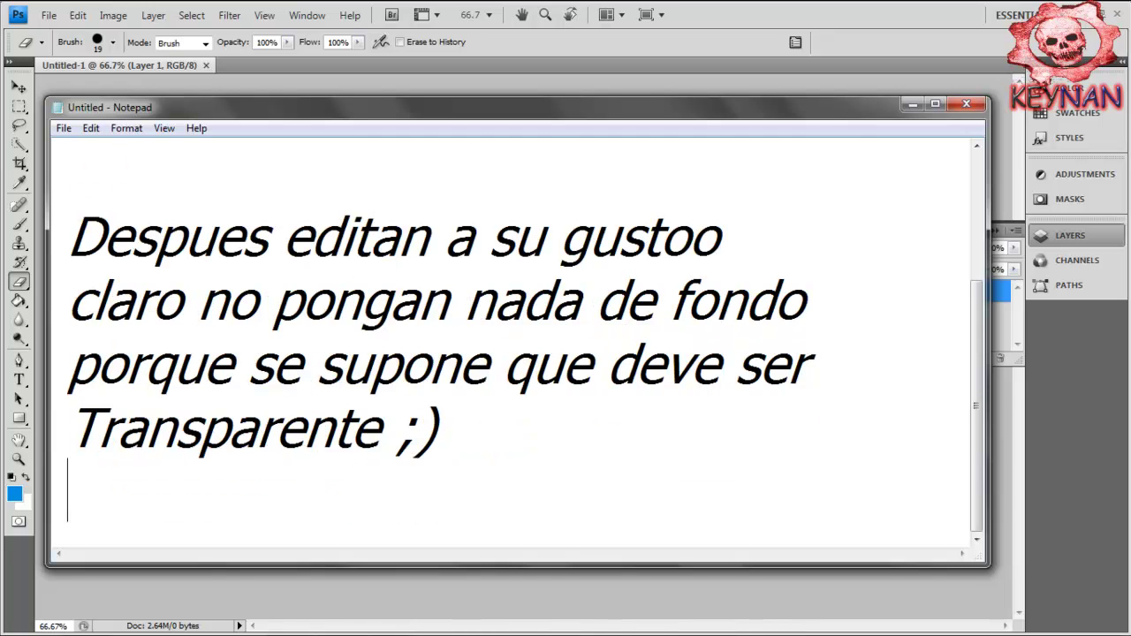
{"action": "key", "text": "Return"}
{"action": "type", "text": "yo le pondre algunas"}
{"action": "key", "text": "Return"}
{"action": "type", "text": "Imagenes"}
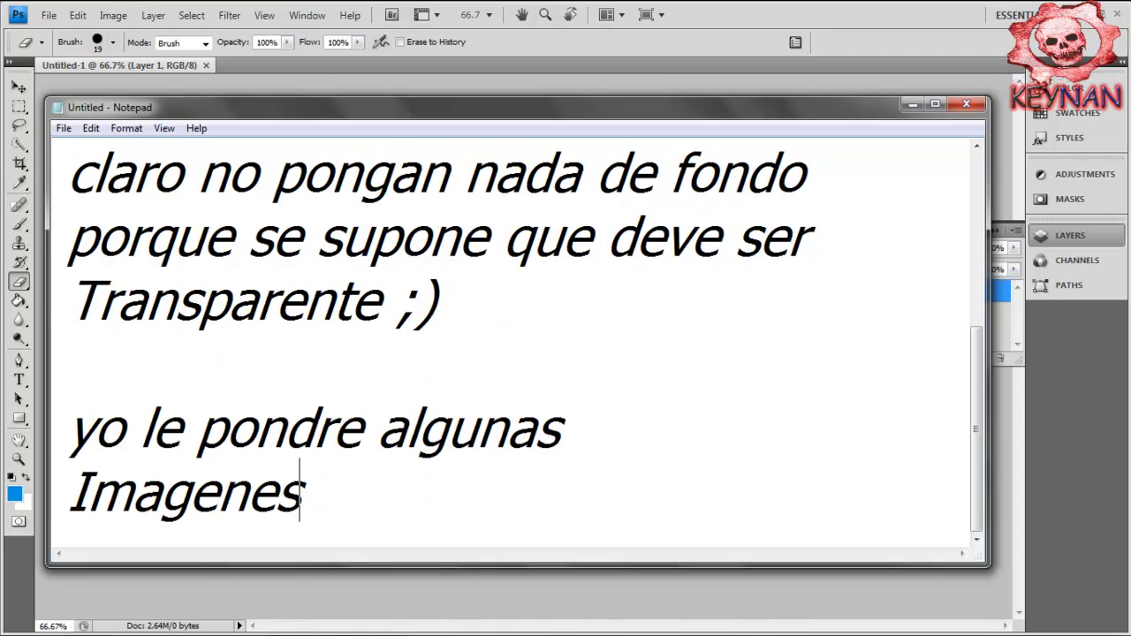
{"action": "type", "text": " que ya tengo PN"}
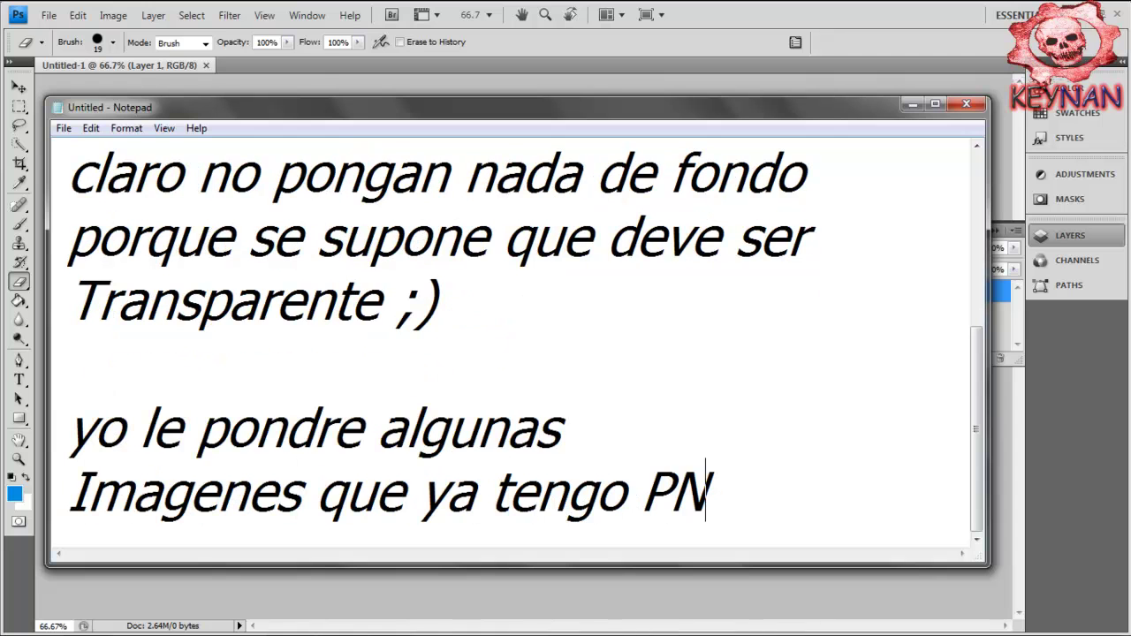
{"action": "type", "text": "G :)"}
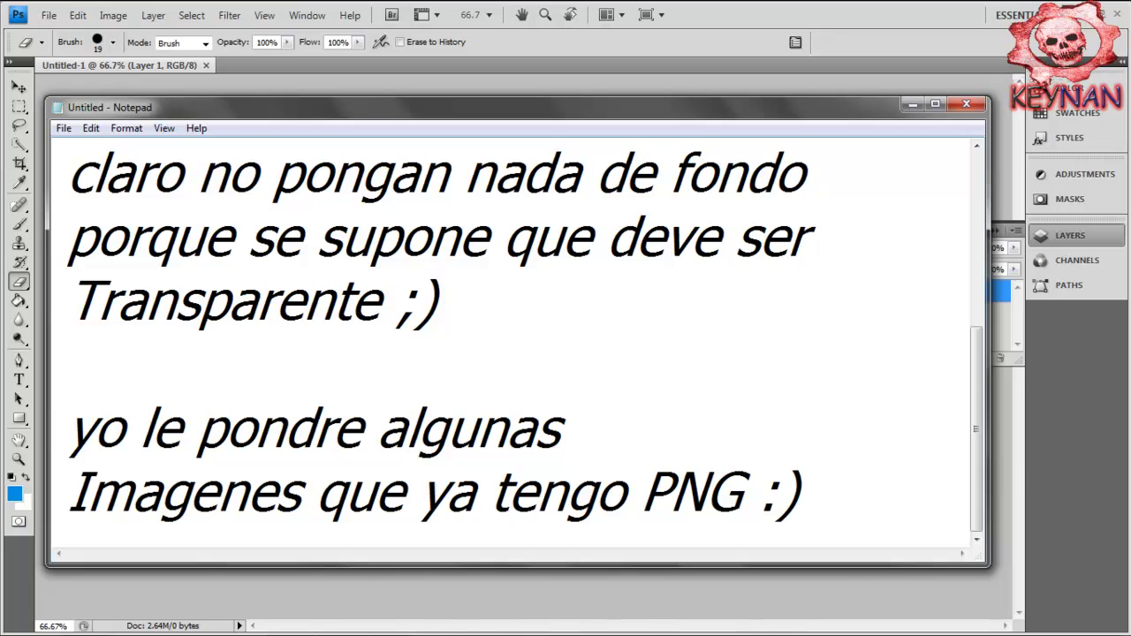
{"action": "key", "text": "alt+Tab"}
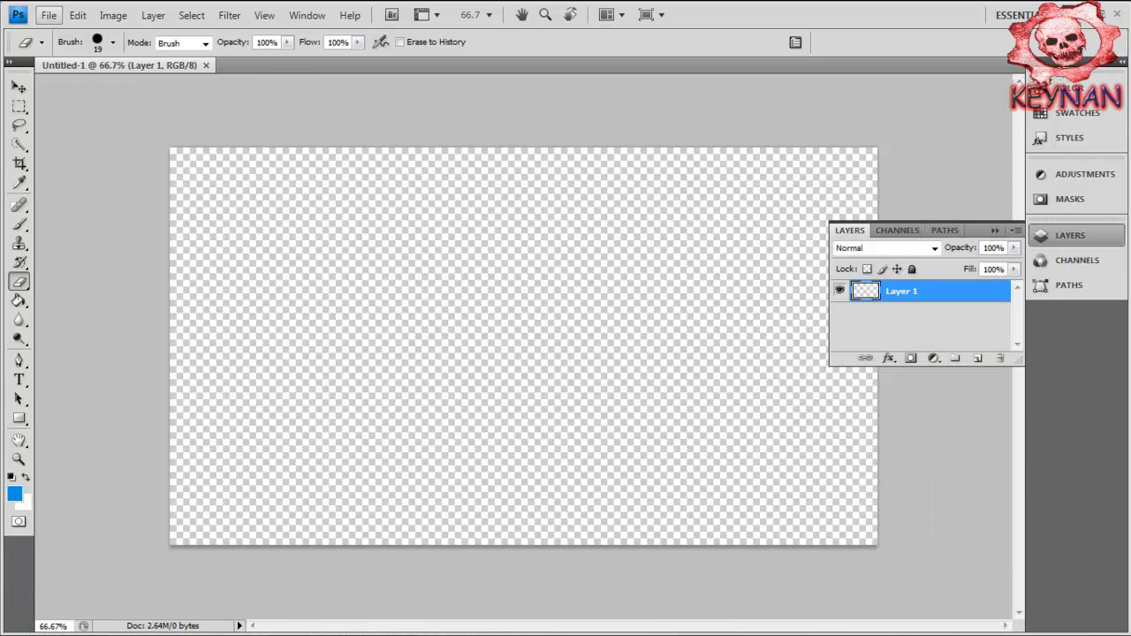
Step: Bring up the Open dialog and browse to the Desktop's Romeo\flayer folder
{"action": "left_click", "coordinate": [48, 15]}
{"action": "key", "text": "Escape"}
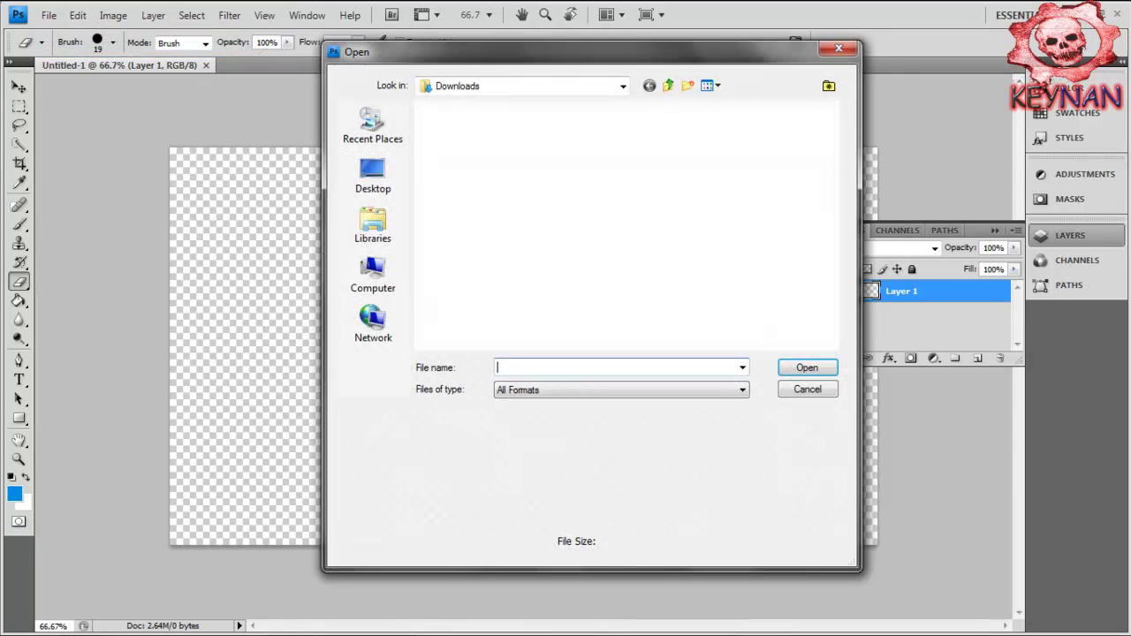
{"action": "left_click", "coordinate": [372, 177]}
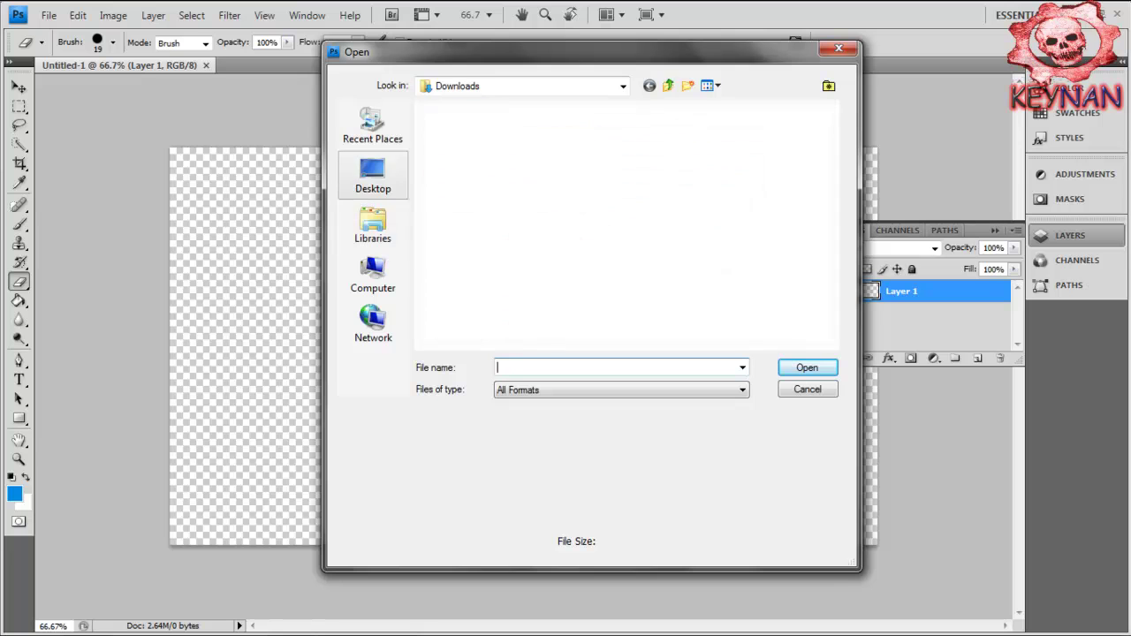
{"action": "double_click", "coordinate": [494, 147]}
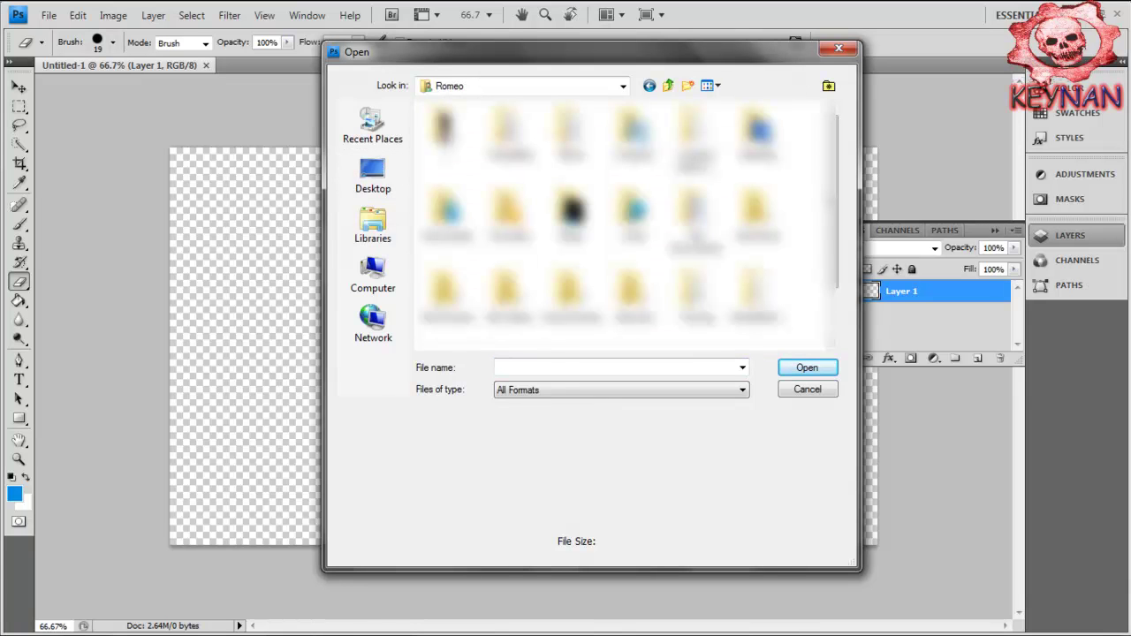
{"action": "double_click", "coordinate": [572, 214]}
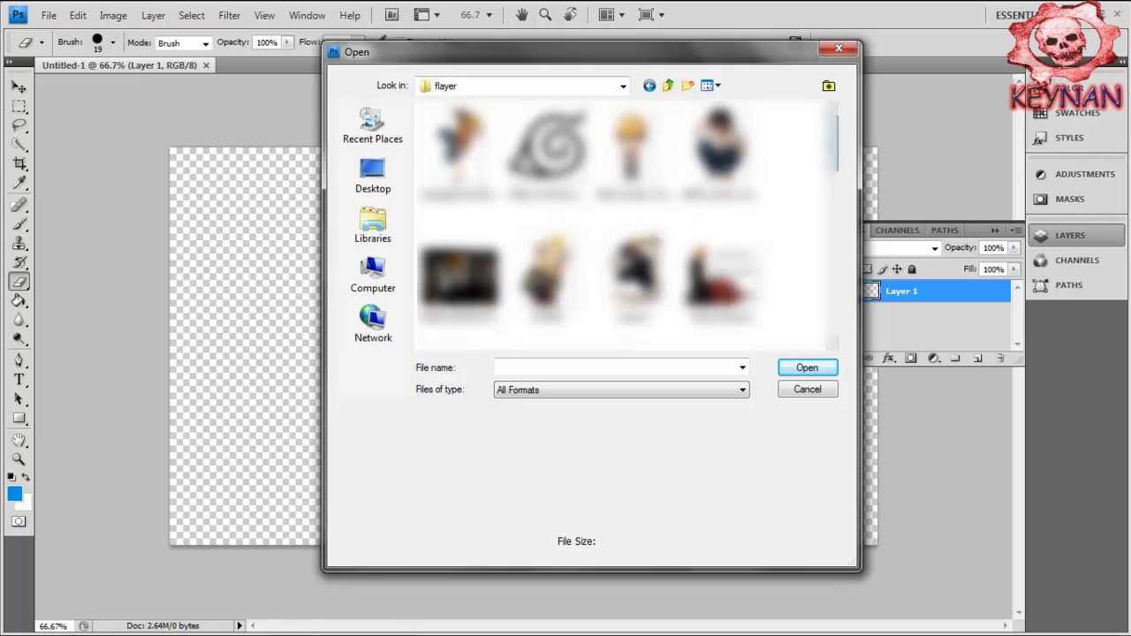
Step: Find and open Gears-Of-War-Cog-Logo-psd23745.png from the flayer folder
{"action": "scroll", "coordinate": [627, 225], "scroll_direction": "down", "scroll_amount": 2}
{"action": "scroll", "coordinate": [628, 225], "scroll_direction": "down", "scroll_amount": 2}
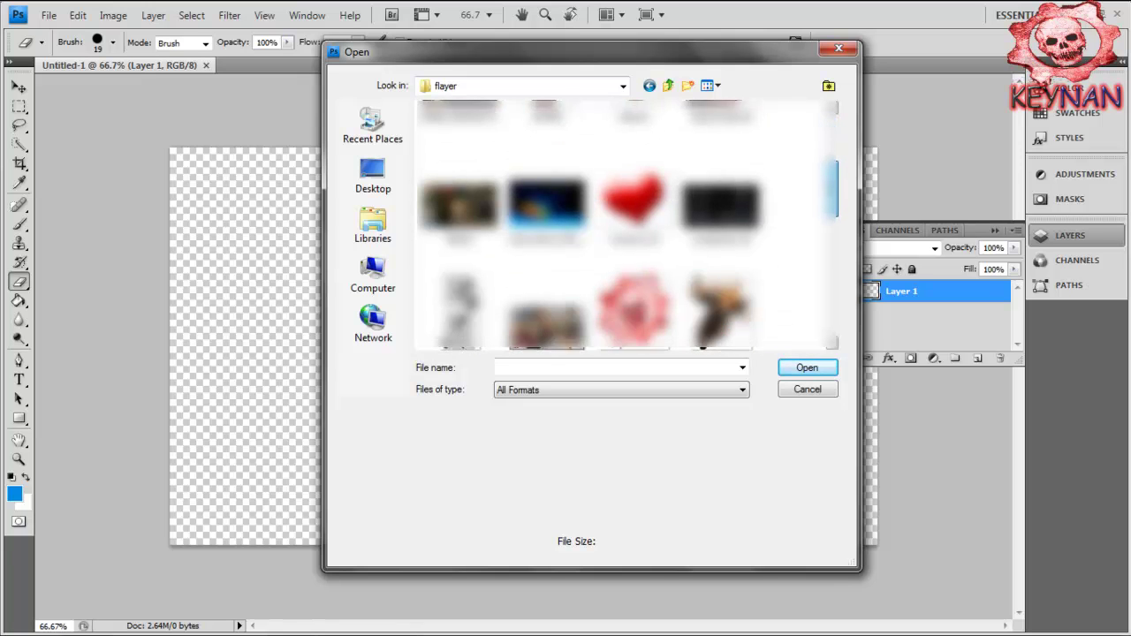
{"action": "scroll", "coordinate": [608, 241], "scroll_direction": "down", "scroll_amount": 1}
{"action": "scroll", "coordinate": [608, 240], "scroll_direction": "down", "scroll_amount": 1}
{"action": "scroll", "coordinate": [608, 240], "scroll_direction": "down", "scroll_amount": 1}
{"action": "scroll", "coordinate": [608, 240], "scroll_direction": "down", "scroll_amount": 1}
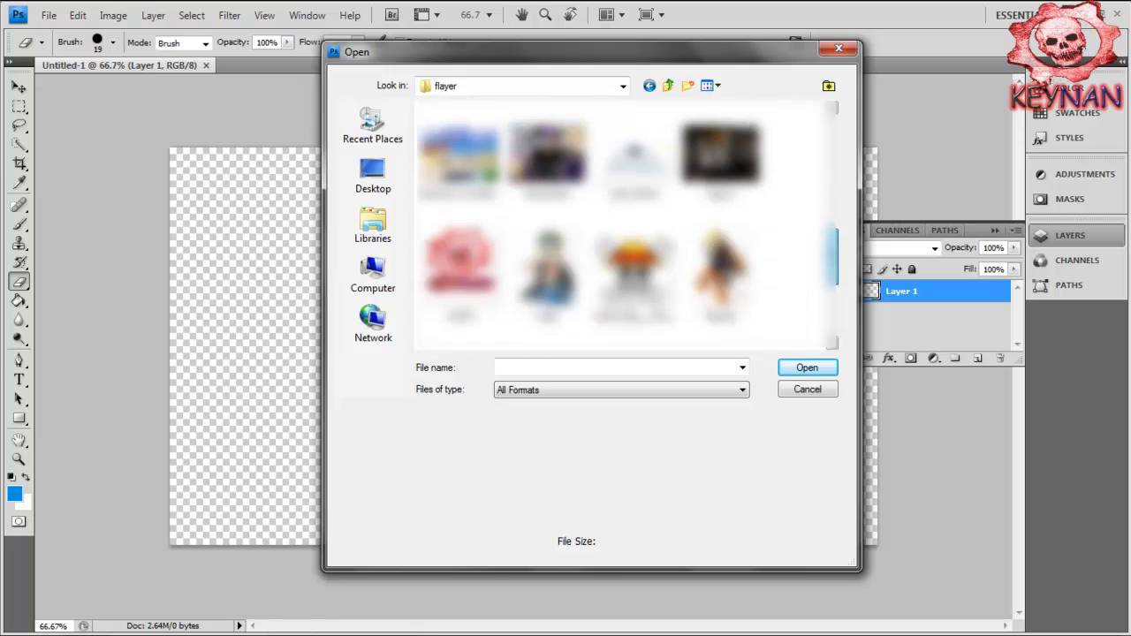
{"action": "scroll", "coordinate": [628, 225], "scroll_direction": "down", "scroll_amount": 2}
{"action": "scroll", "coordinate": [628, 225], "scroll_direction": "down", "scroll_amount": 2}
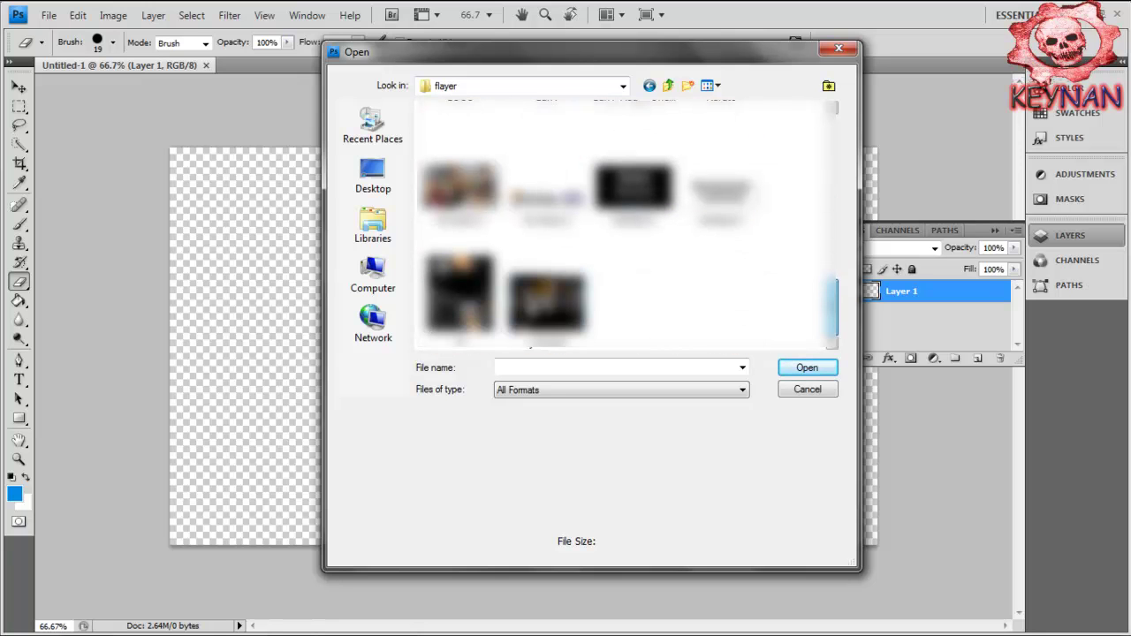
{"action": "scroll", "coordinate": [588, 226], "scroll_direction": "up", "scroll_amount": 1}
{"action": "scroll", "coordinate": [588, 225], "scroll_direction": "up", "scroll_amount": 1}
{"action": "scroll", "coordinate": [588, 225], "scroll_direction": "up", "scroll_amount": 1}
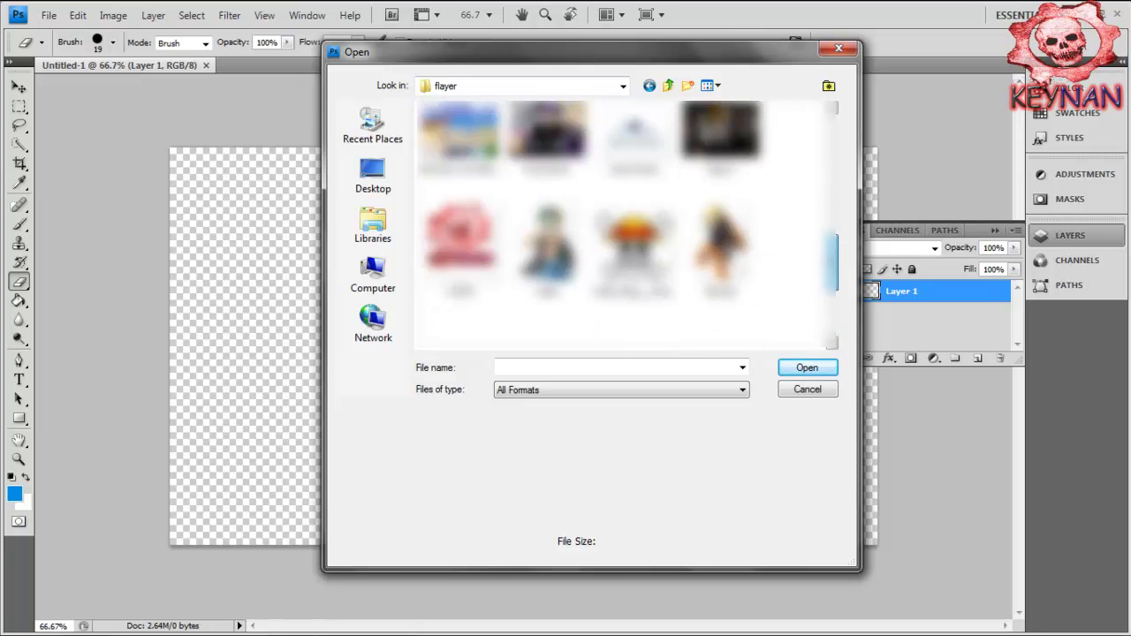
{"action": "scroll", "coordinate": [618, 226], "scroll_direction": "up", "scroll_amount": 1}
{"action": "scroll", "coordinate": [619, 226], "scroll_direction": "up", "scroll_amount": 1}
{"action": "scroll", "coordinate": [618, 225], "scroll_direction": "up", "scroll_amount": 1}
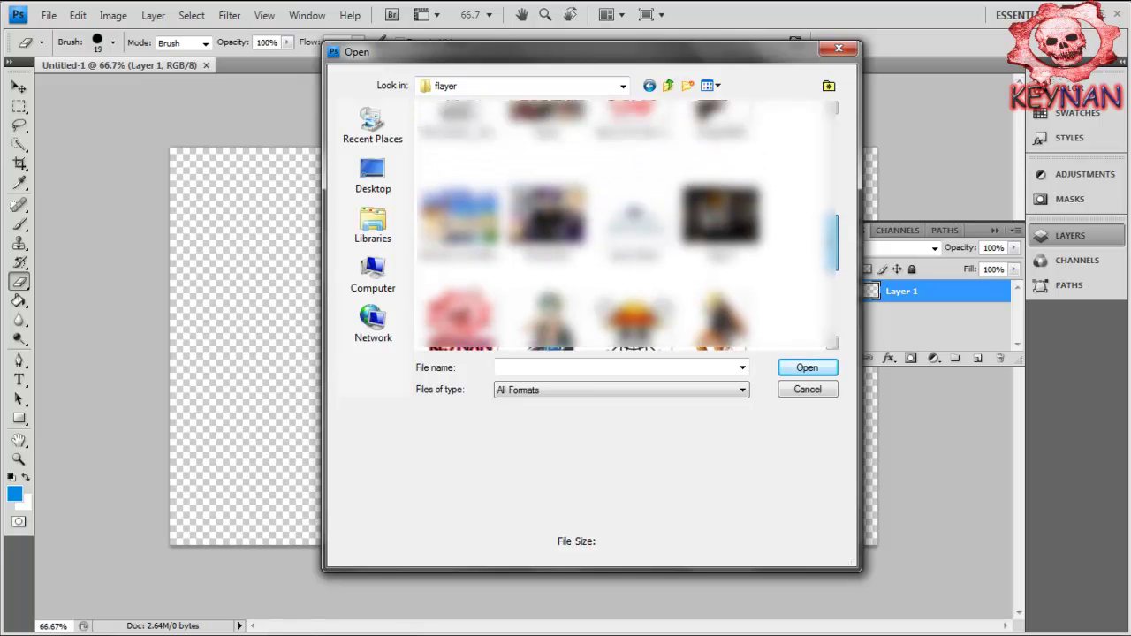
{"action": "scroll", "coordinate": [618, 225], "scroll_direction": "up", "scroll_amount": 1}
{"action": "scroll", "coordinate": [619, 225], "scroll_direction": "up", "scroll_amount": 1}
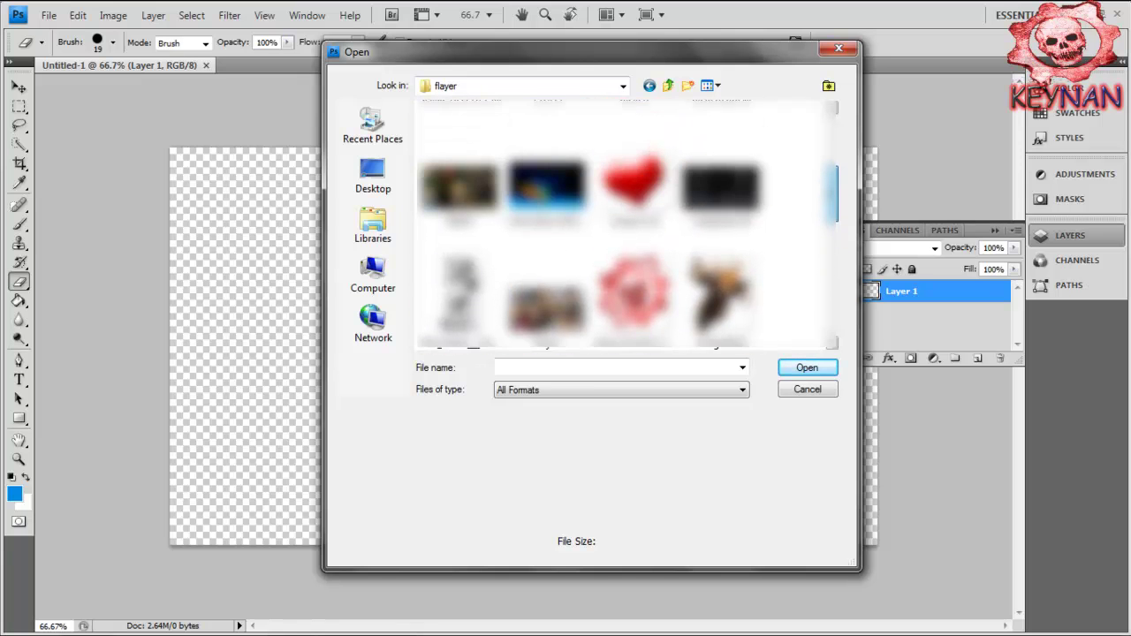
{"action": "scroll", "coordinate": [619, 226], "scroll_direction": "up", "scroll_amount": 1}
{"action": "scroll", "coordinate": [619, 225], "scroll_direction": "down", "scroll_amount": 2}
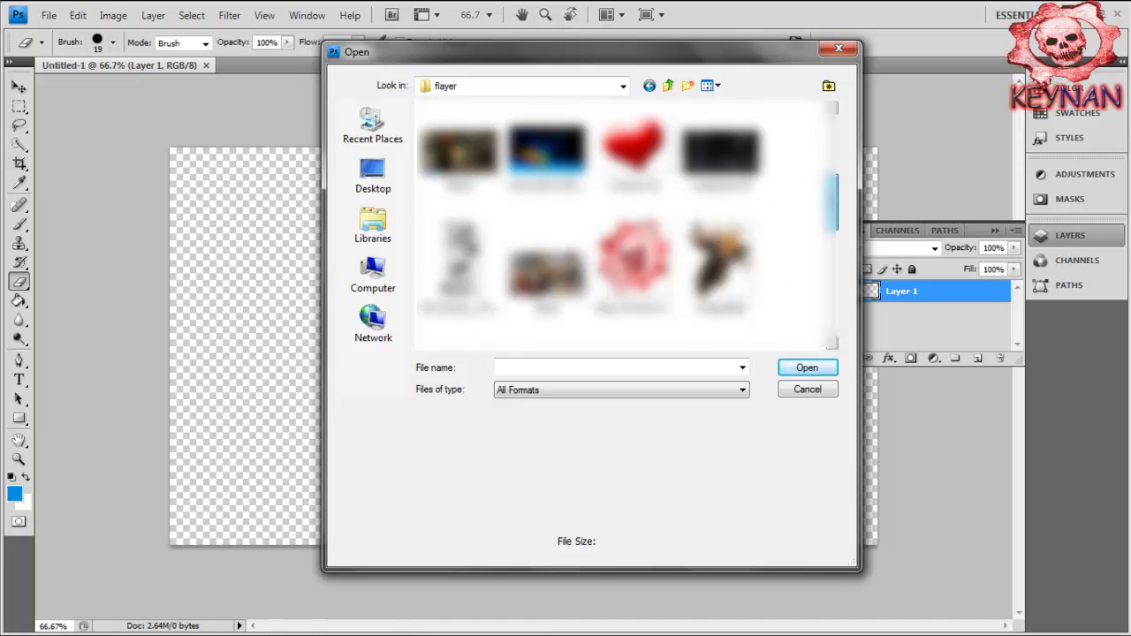
{"action": "double_click", "coordinate": [632, 256]}
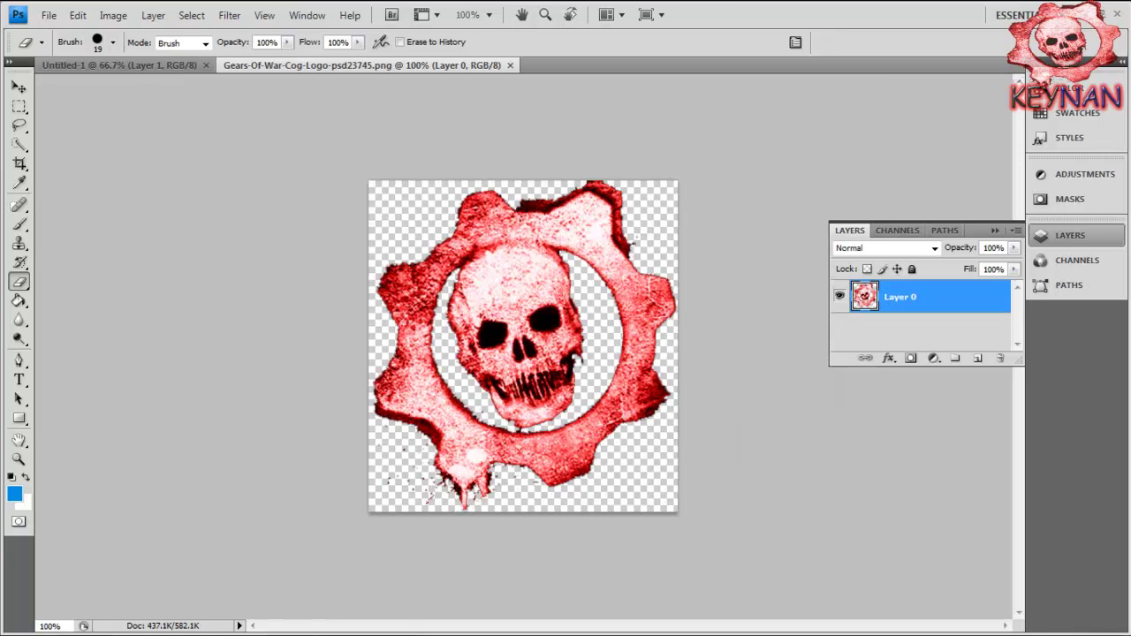
Step: Select all of the logo canvas with the Rectangular Marquee and close the logo document
{"action": "left_click", "coordinate": [20, 105]}
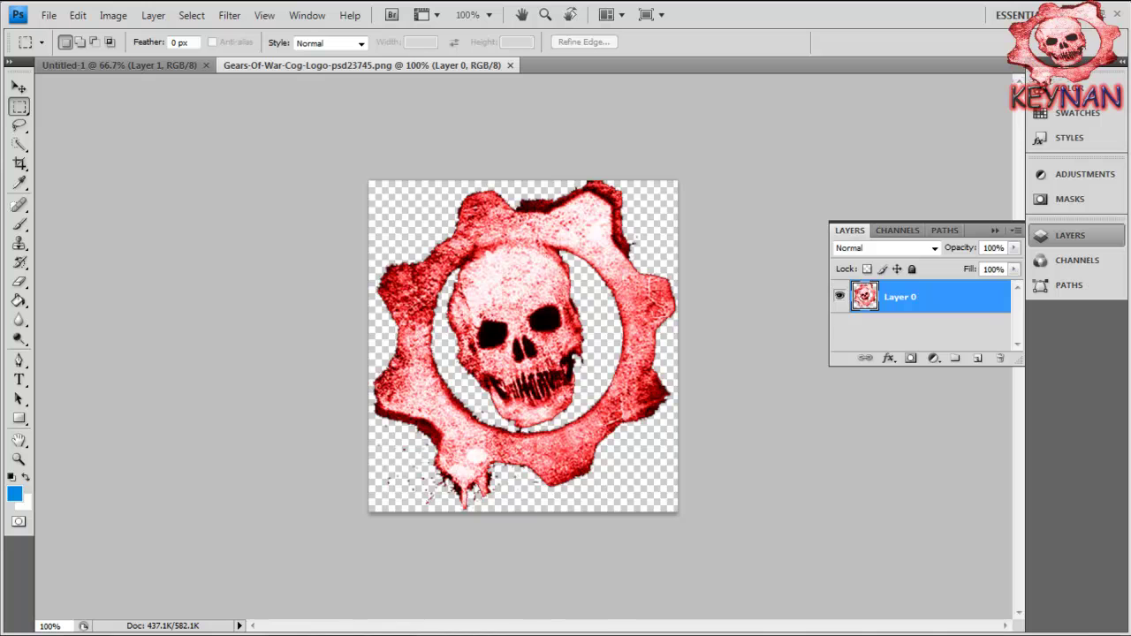
{"action": "key", "text": "ctrl+a"}
{"action": "left_click", "coordinate": [509, 66]}
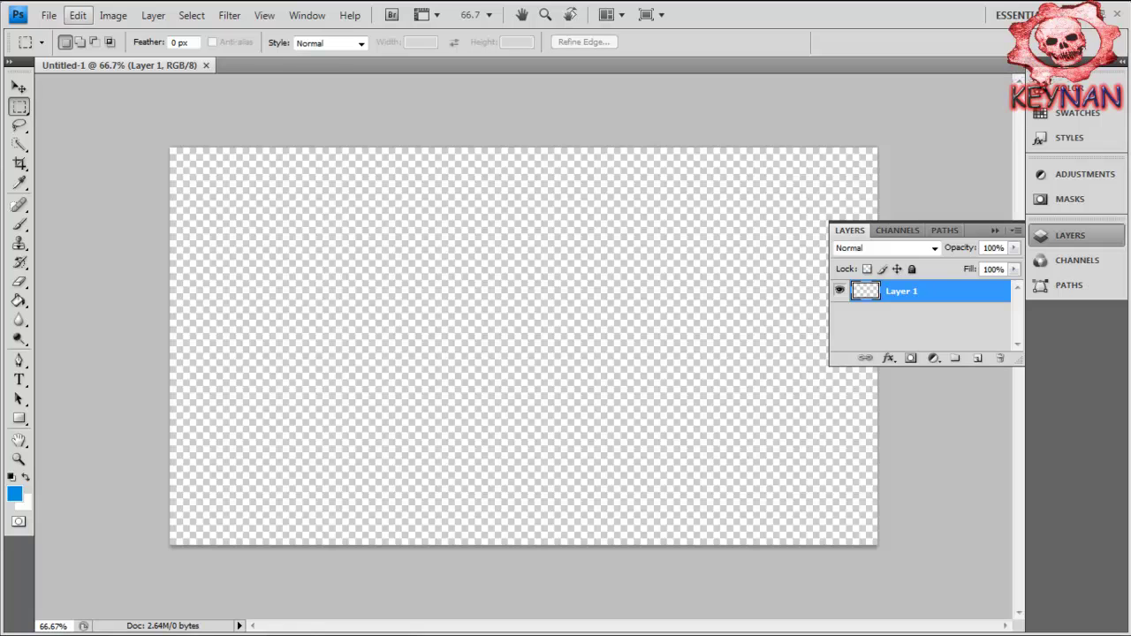
{"action": "left_click", "coordinate": [49, 15]}
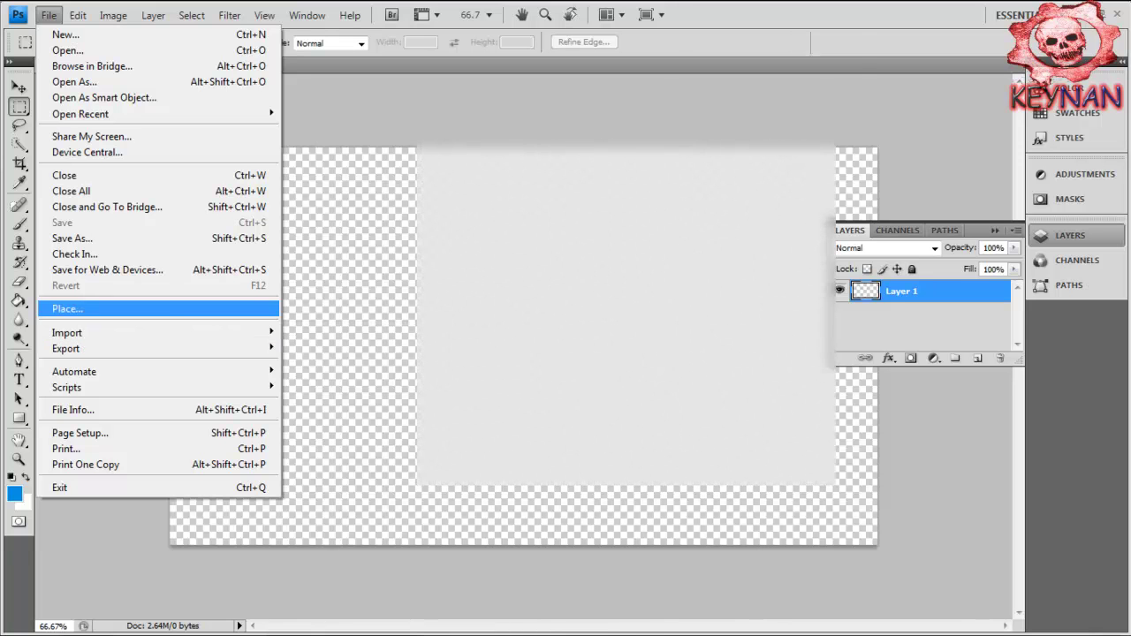
Step: Place the skull-cog logo file into Untitled-1 and stretch it wider to both sides
{"action": "left_click", "coordinate": [69, 308]}
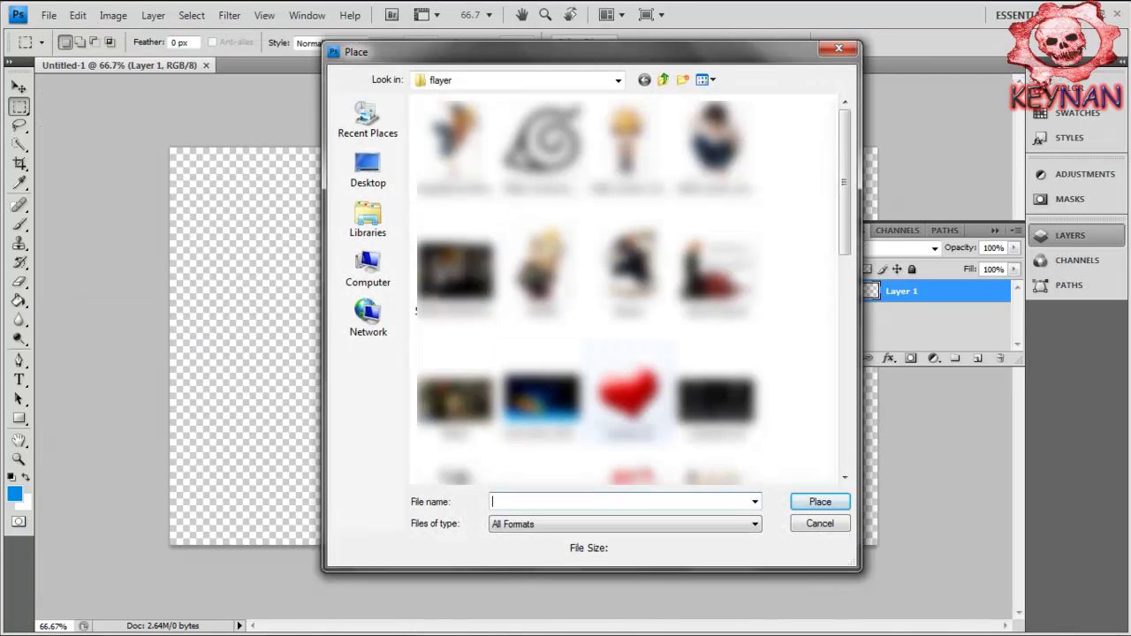
{"action": "double_click", "coordinate": [614, 473]}
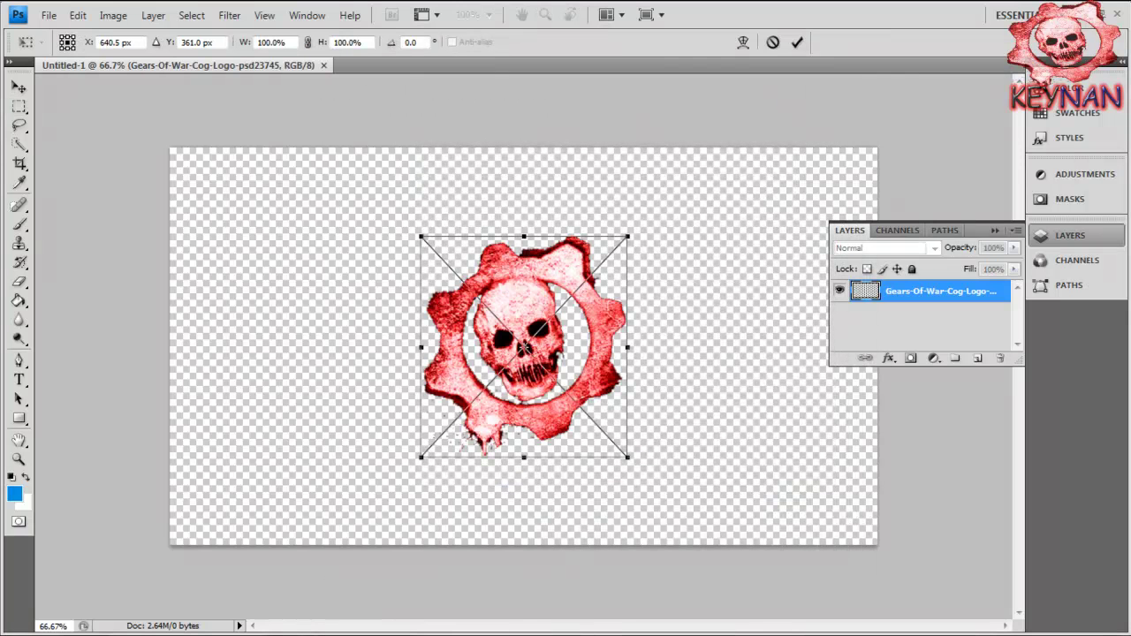
{"action": "left_click_drag", "start_coordinate": [627, 456], "coordinate": [644, 409]}
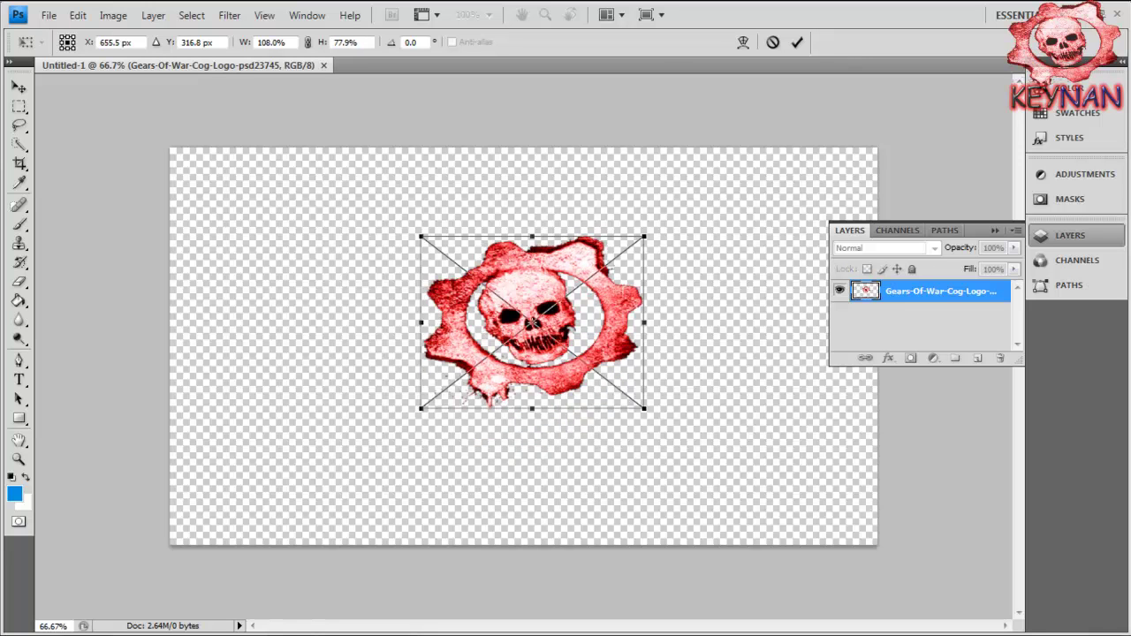
{"action": "left_click_drag", "start_coordinate": [421, 323], "coordinate": [217, 322]}
{"action": "left_click_drag", "start_coordinate": [644, 322], "coordinate": [799, 323]}
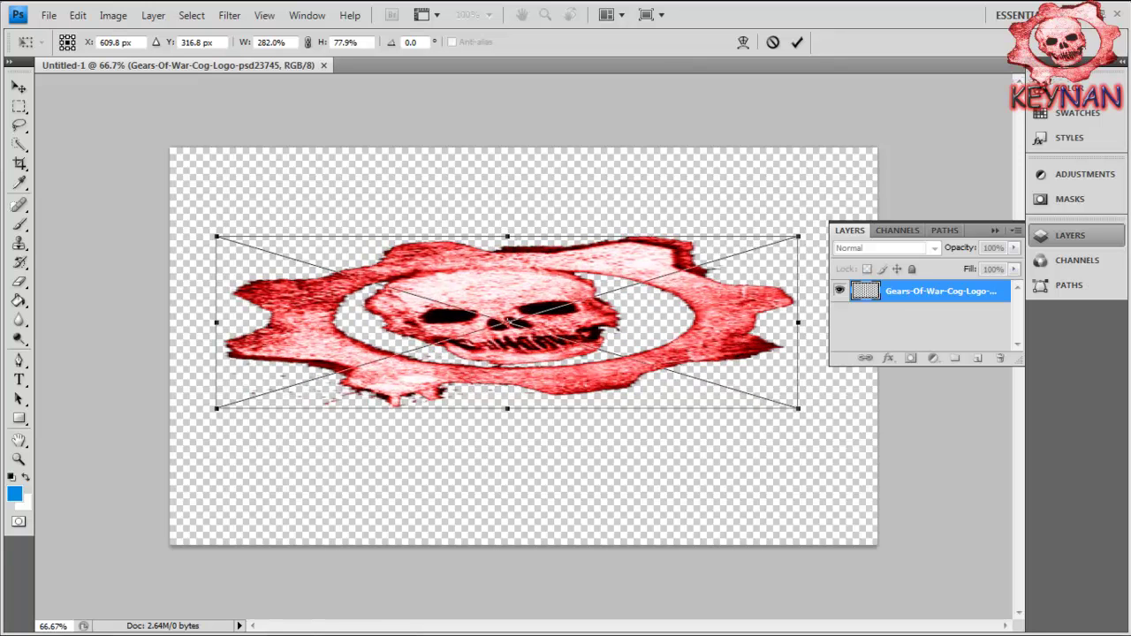
Step: Stretch the placed logo taller (about W 282%, H 144%) and commit the placement
{"action": "left_click_drag", "start_coordinate": [508, 237], "coordinate": [508, 199]}
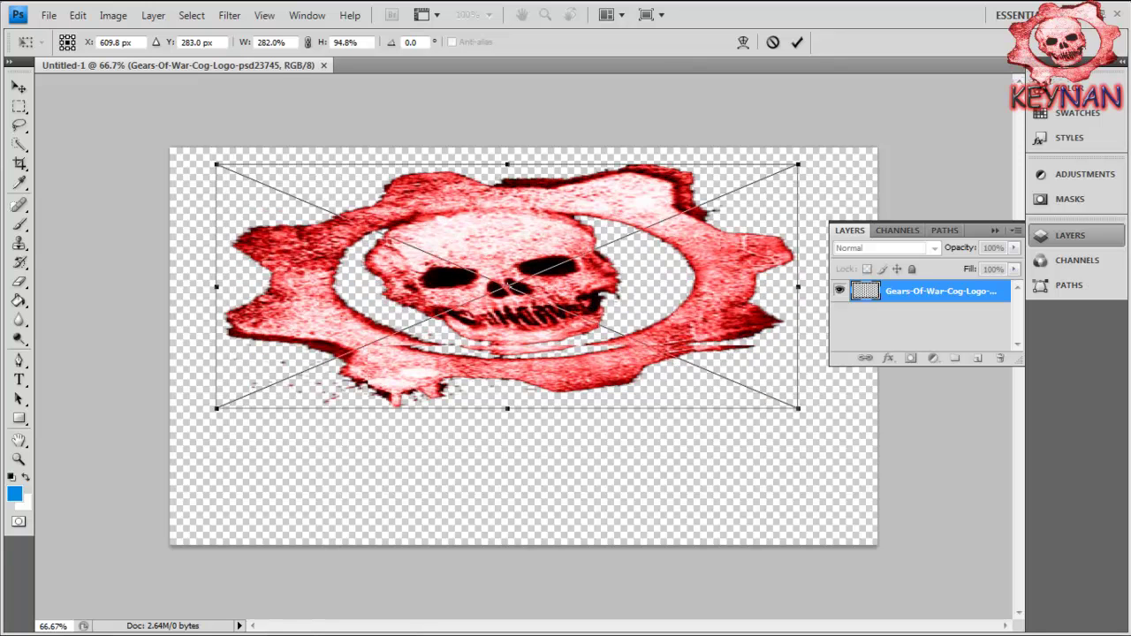
{"action": "left_click_drag", "start_coordinate": [507, 165], "coordinate": [507, 149]}
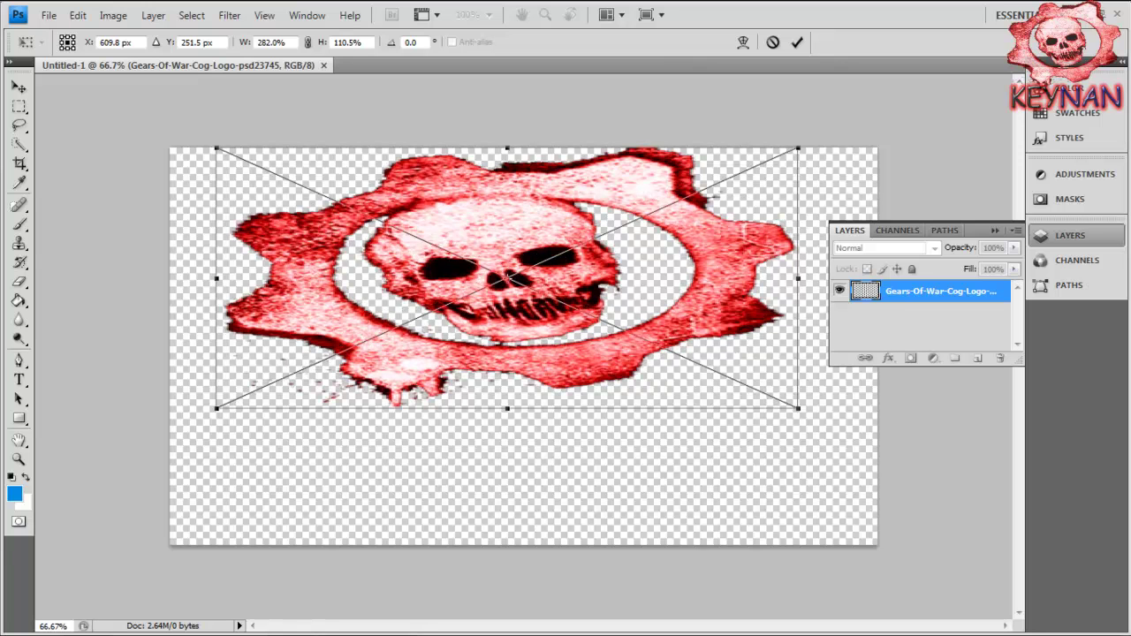
{"action": "left_click_drag", "start_coordinate": [508, 408], "coordinate": [507, 482]}
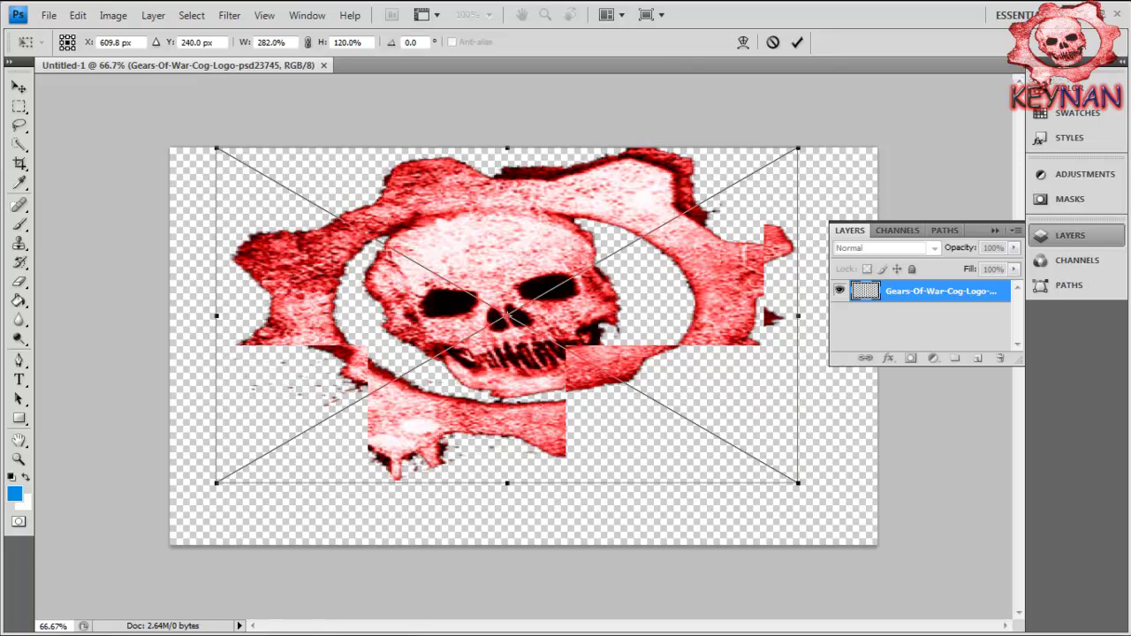
{"action": "left_click_drag", "start_coordinate": [507, 482], "coordinate": [507, 464]}
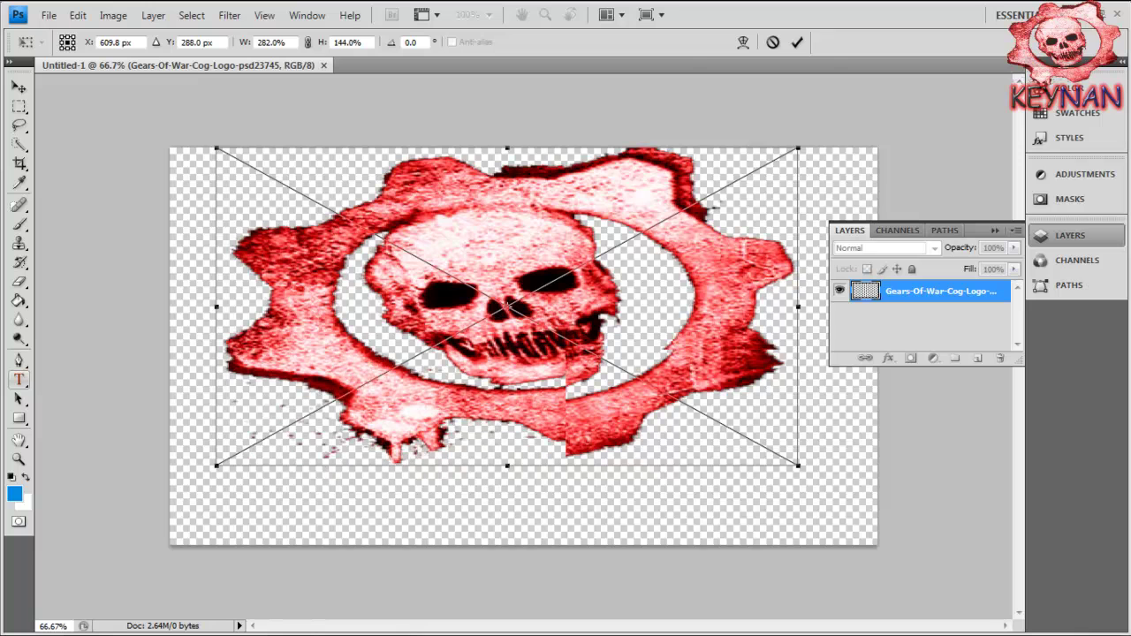
{"action": "key", "text": "v"}
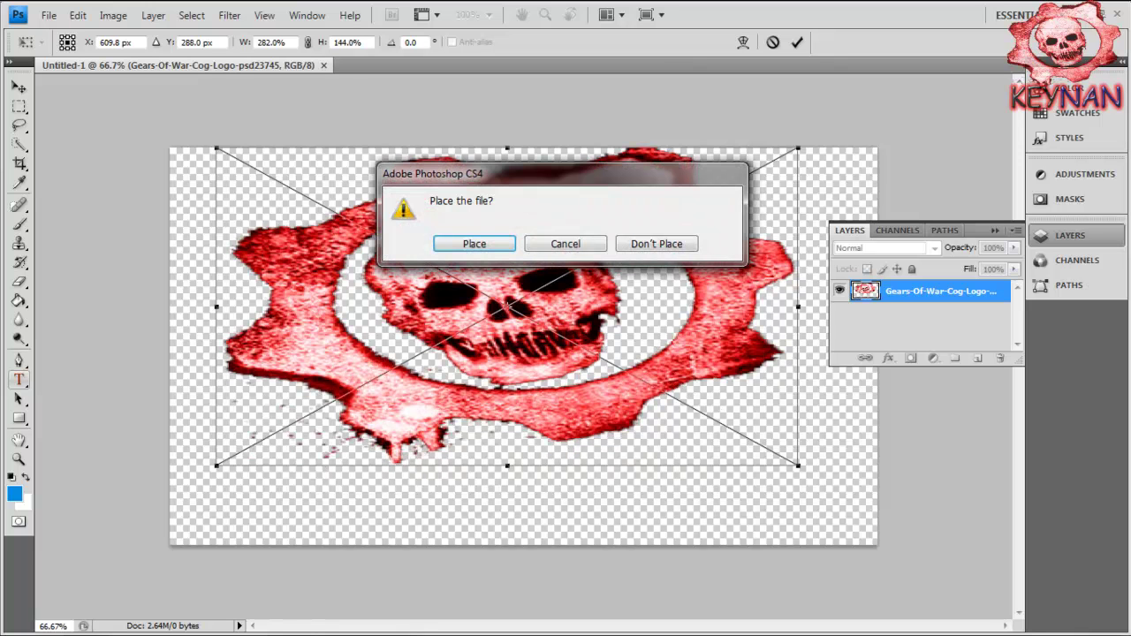
{"action": "key", "text": "Escape"}
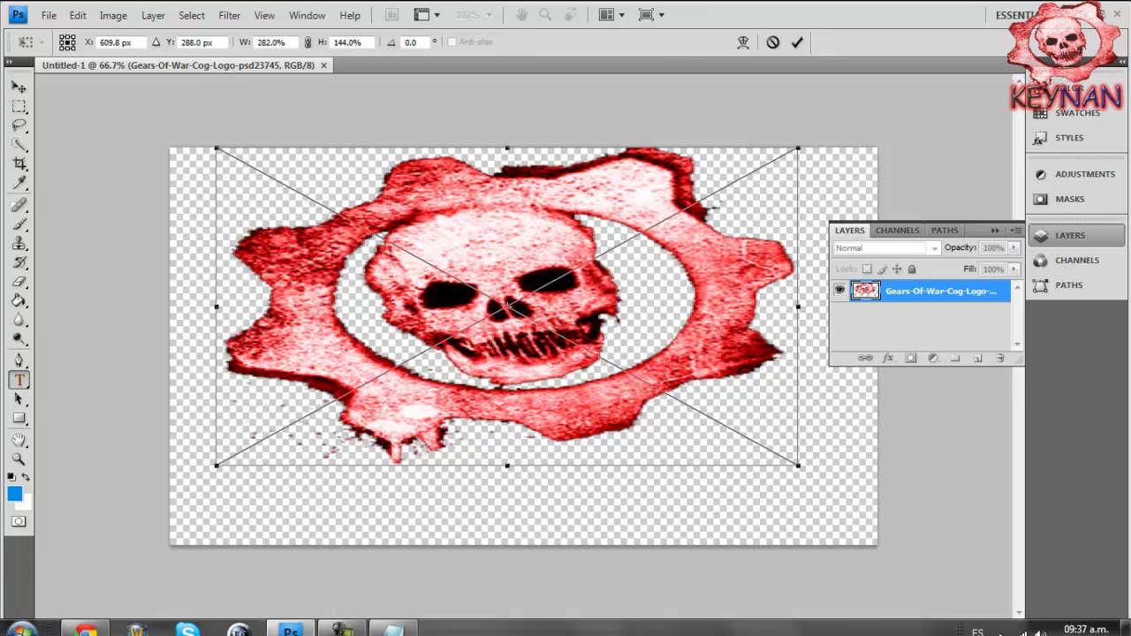
{"action": "key", "text": "Return"}
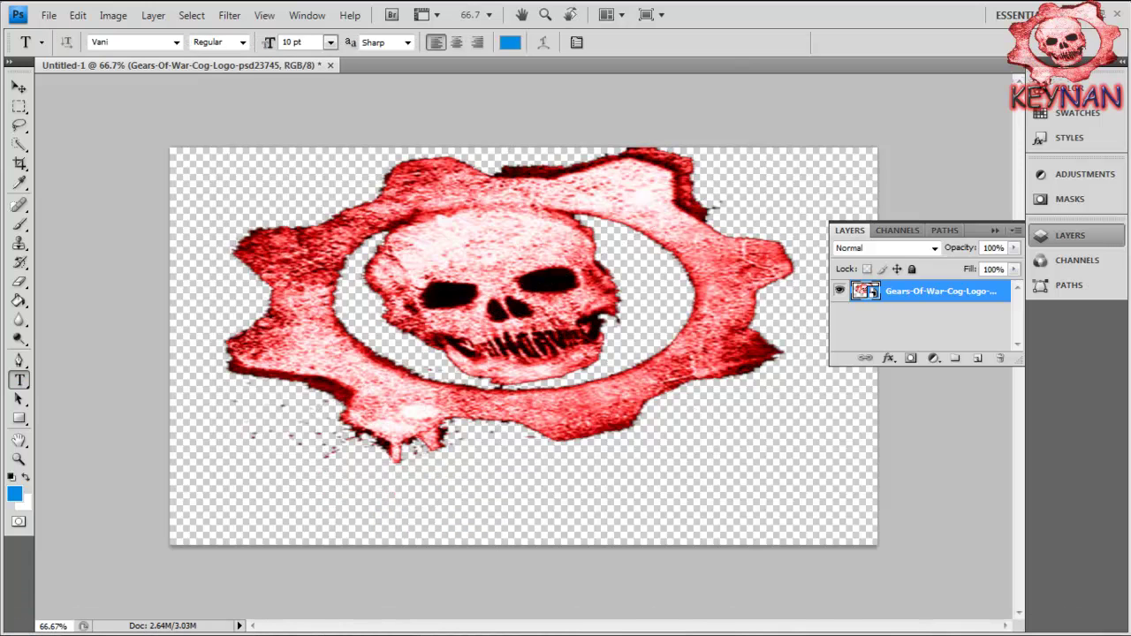
Step: Add 'KEYNAN :3' text below the logo, resize it from 72 pt to 120 pt, and commit
{"action": "left_click", "coordinate": [315, 504]}
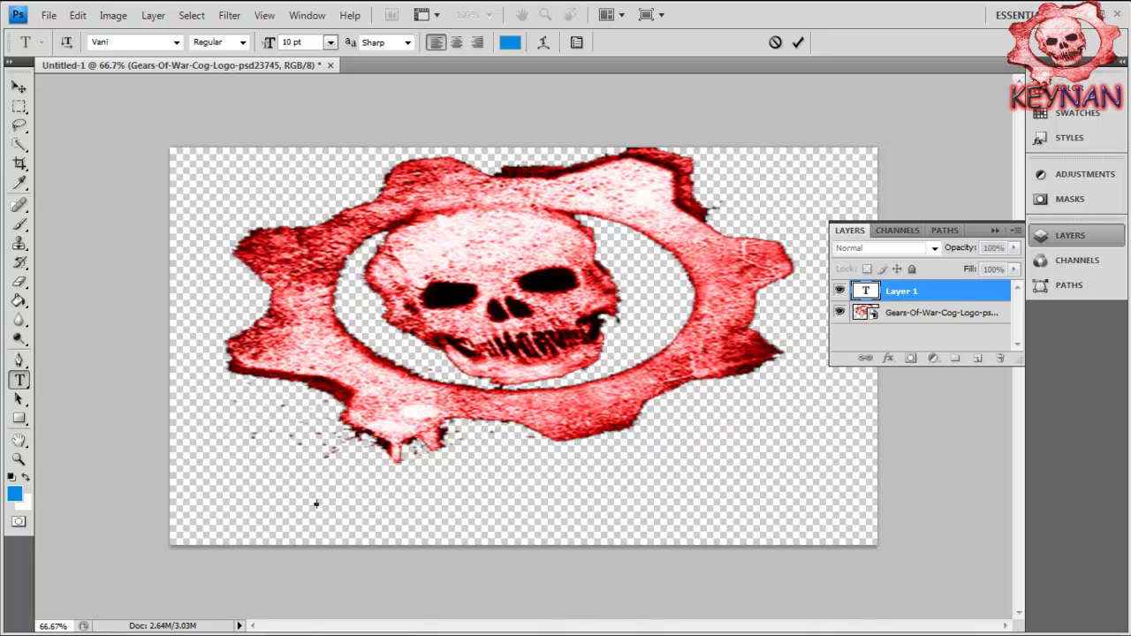
{"action": "left_click", "coordinate": [330, 42]}
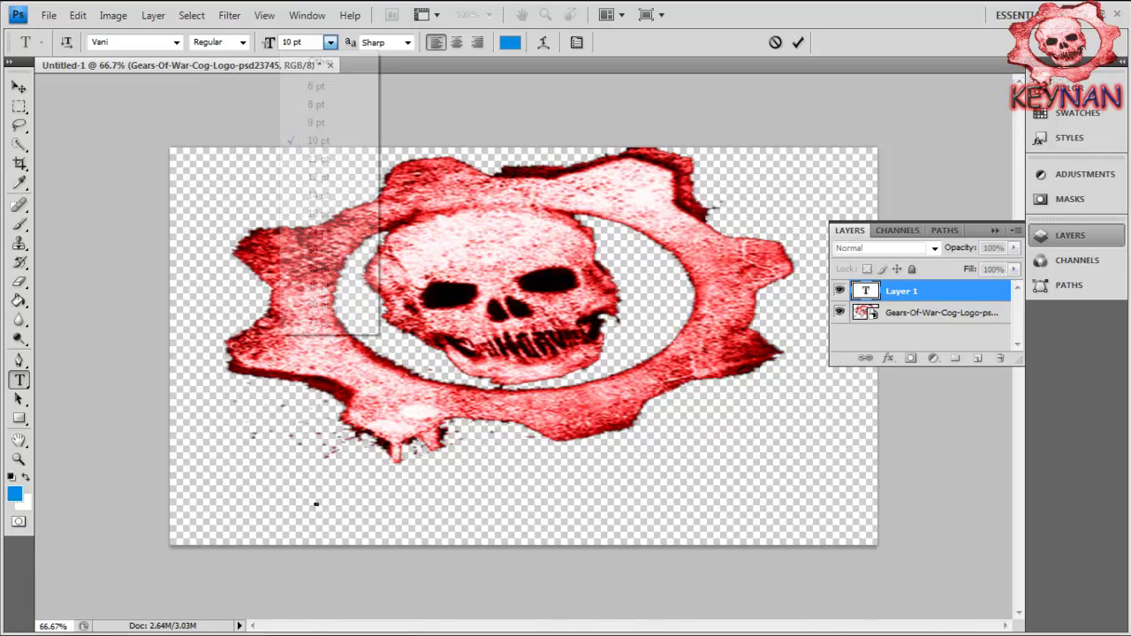
{"action": "left_click", "coordinate": [318, 322]}
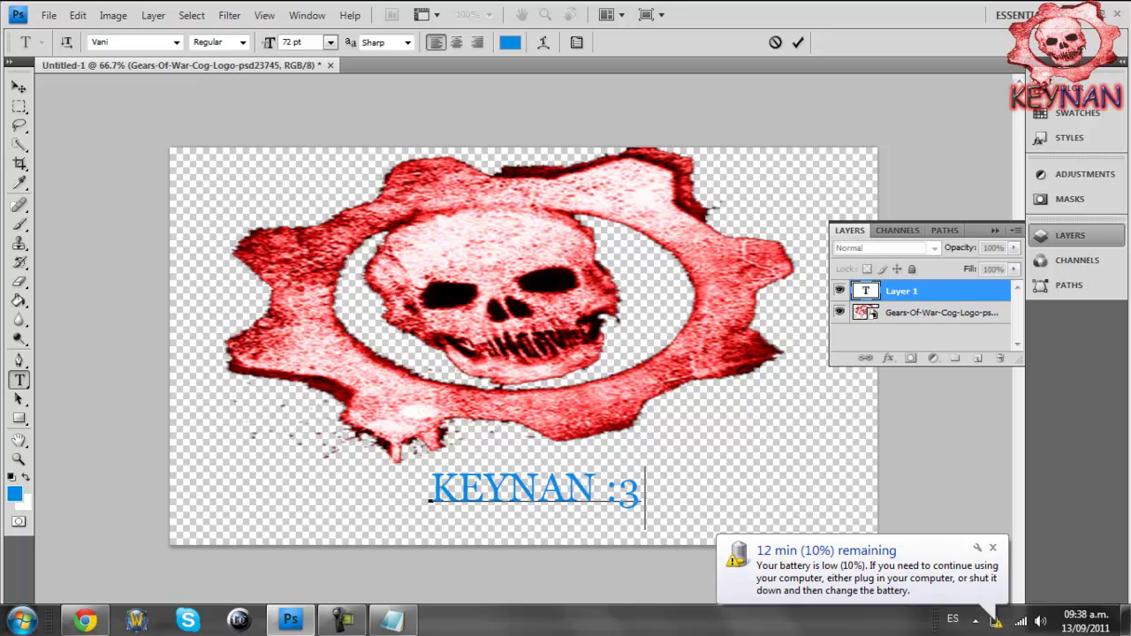
{"action": "left_click", "coordinate": [993, 548]}
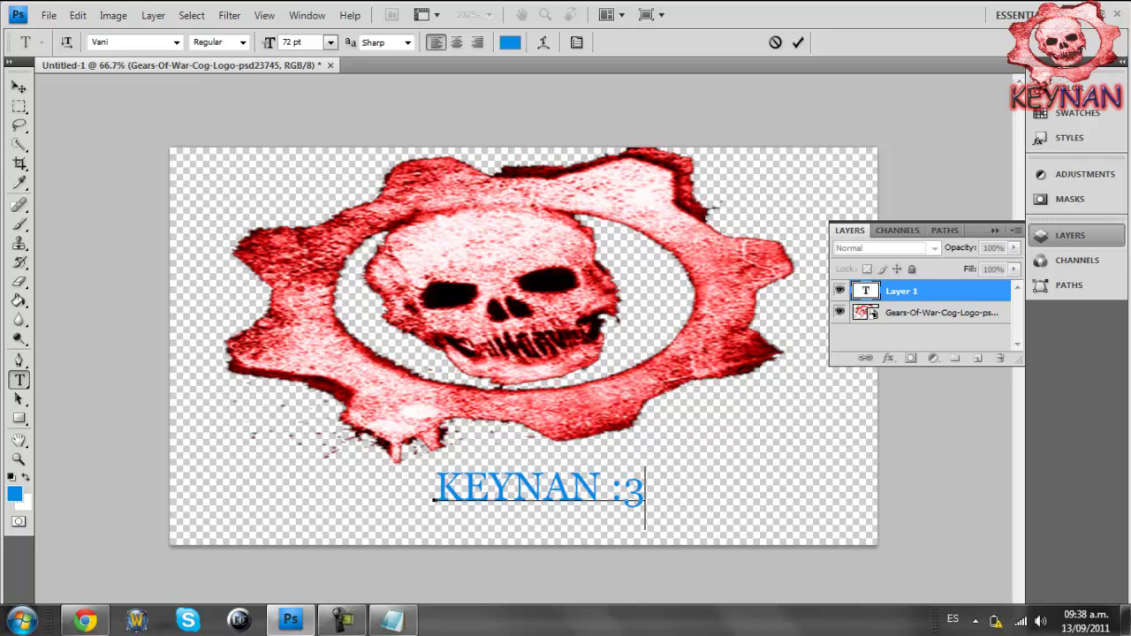
{"action": "left_click_drag", "start_coordinate": [601, 501], "coordinate": [462, 501]}
{"action": "left_click", "coordinate": [462, 500]}
{"action": "key", "text": "ctrl+a"}
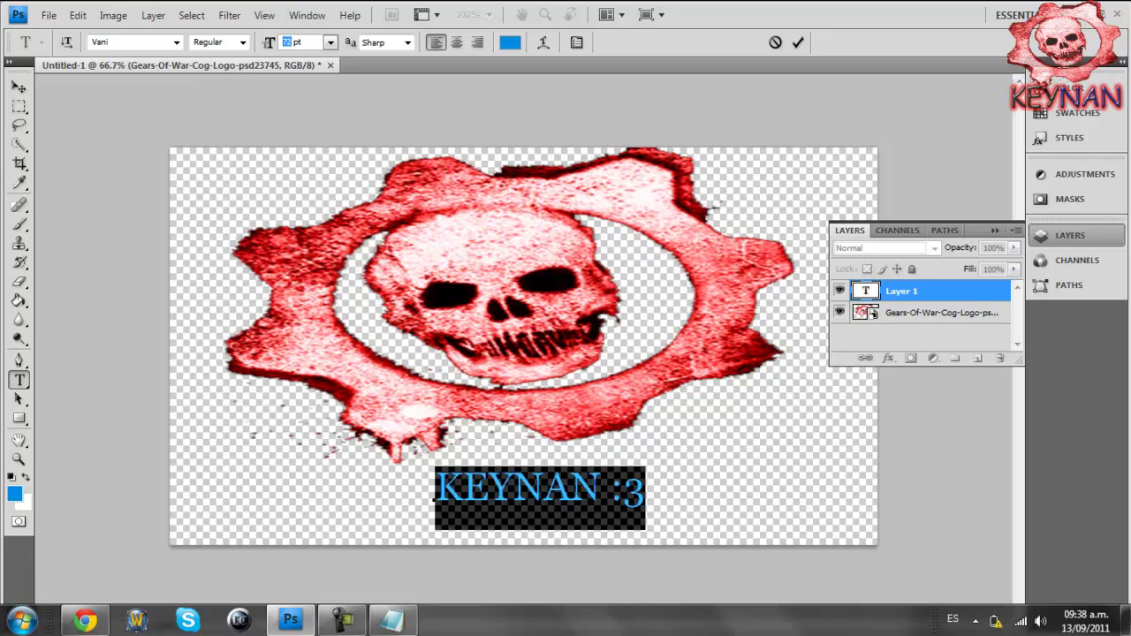
{"action": "type", "text": "120"}
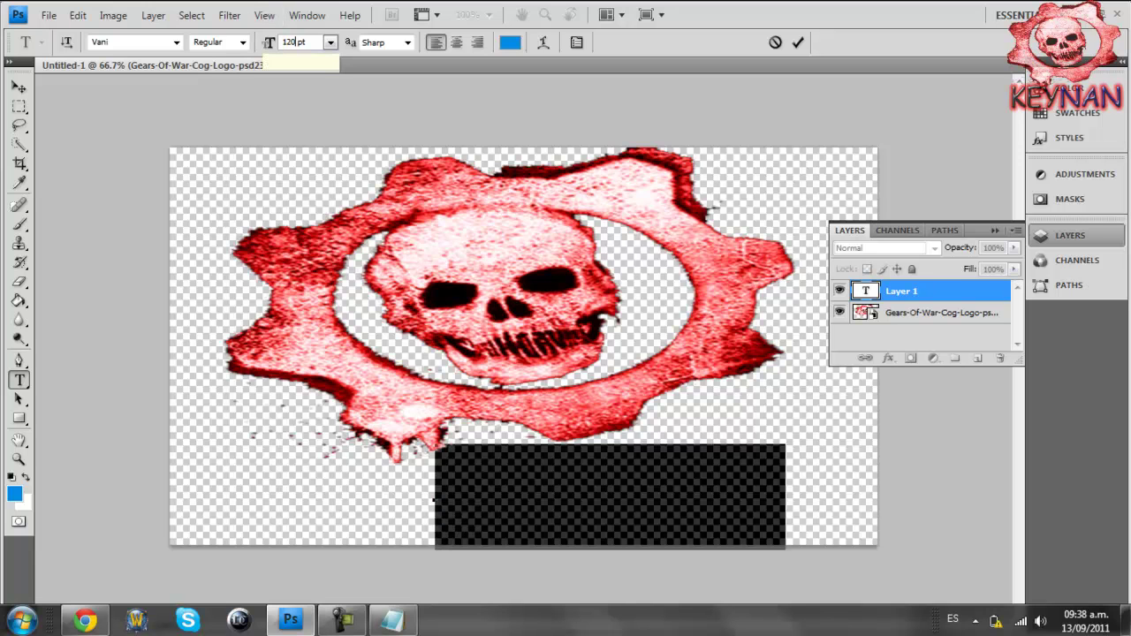
{"action": "left_click", "coordinate": [660, 495]}
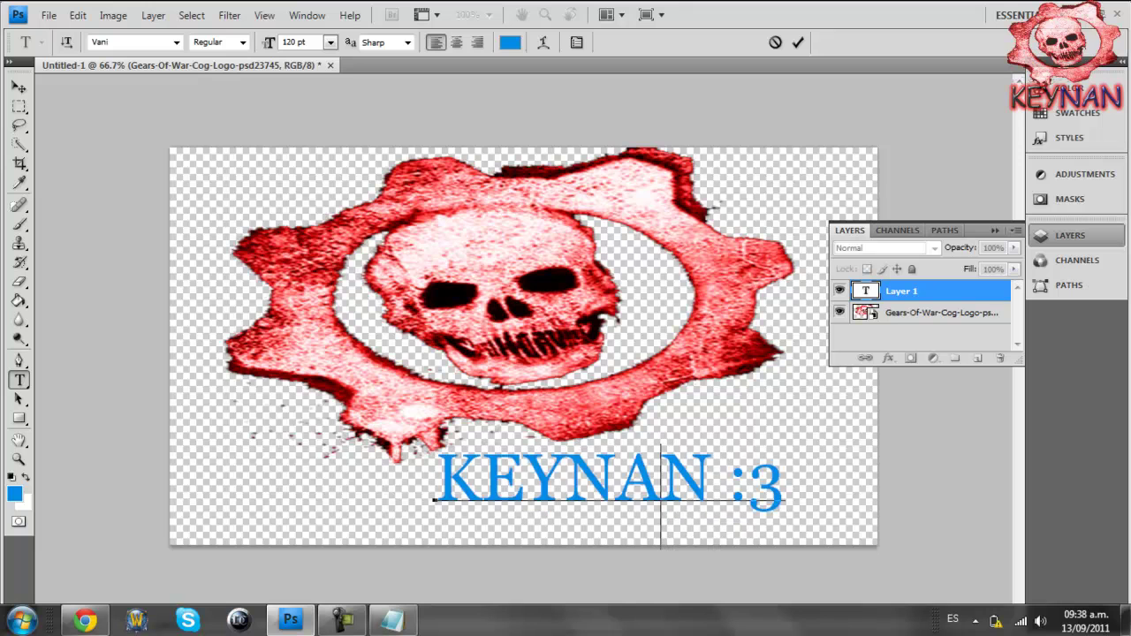
{"action": "left_click", "coordinate": [18, 86]}
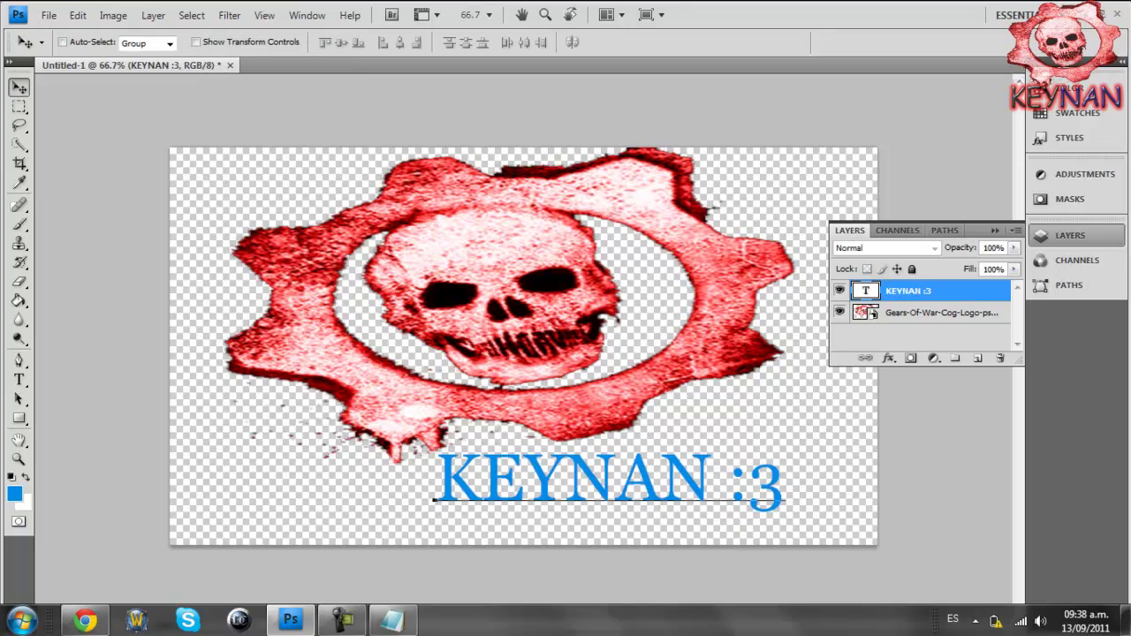
Step: Move the KEYNAN :3 text left so it sits under the logo
{"action": "left_click_drag", "start_coordinate": [609, 477], "coordinate": [528, 488]}
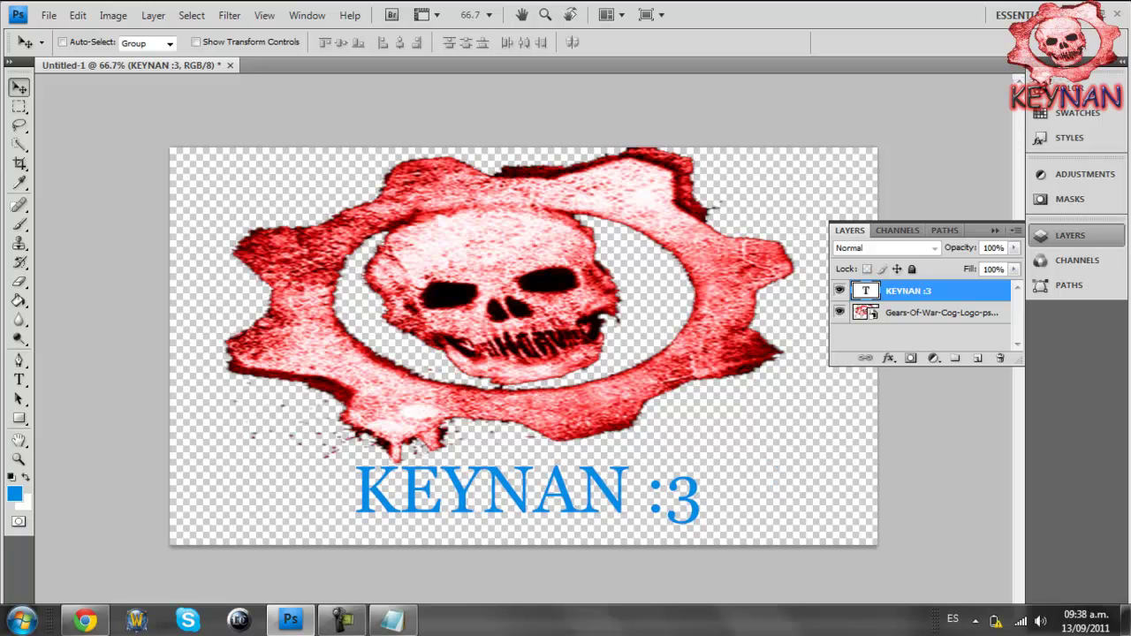
{"action": "key", "text": "shift+Right"}
{"action": "left_click", "coordinate": [392, 618]}
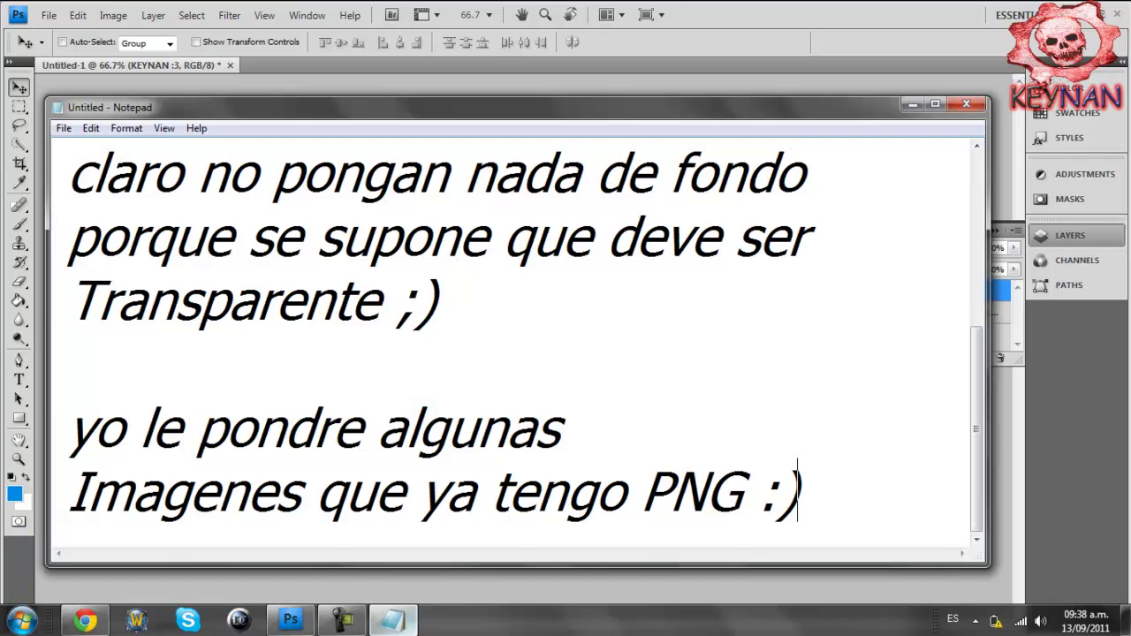
Step: Add note lines 'continuan sus ediciones', 'y cuando terminen lo guardan como' and 'PNG'
{"action": "key", "text": "Return"}
{"action": "type", "text": "continua"}
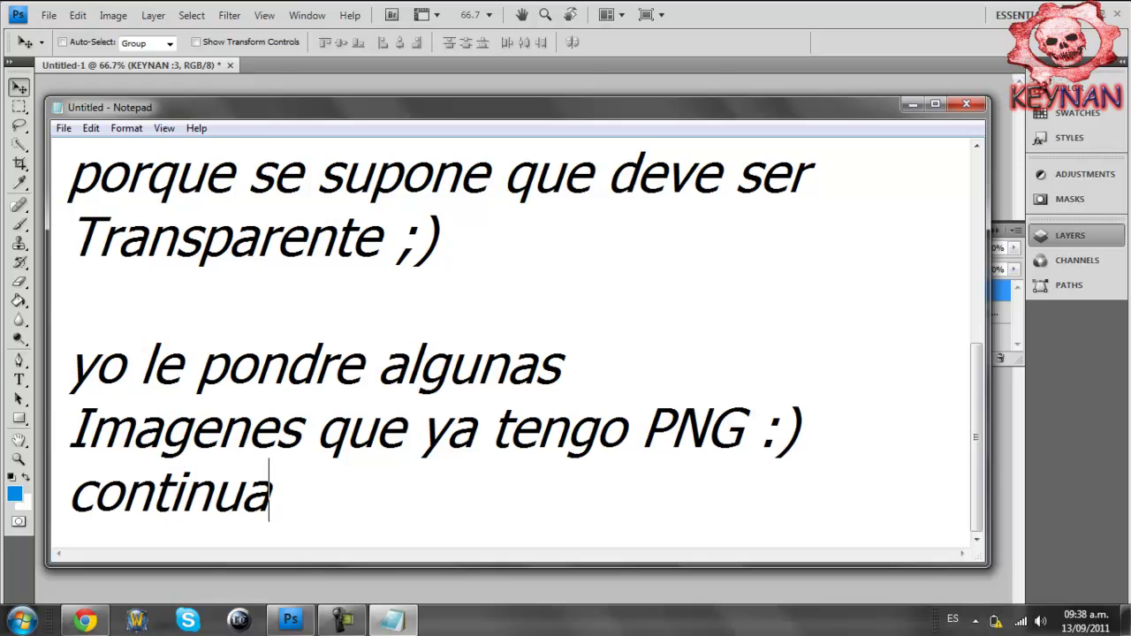
{"action": "type", "text": "n sus ediciones"}
{"action": "key", "text": "Return"}
{"action": "type", "text": "y cuando terminen "}
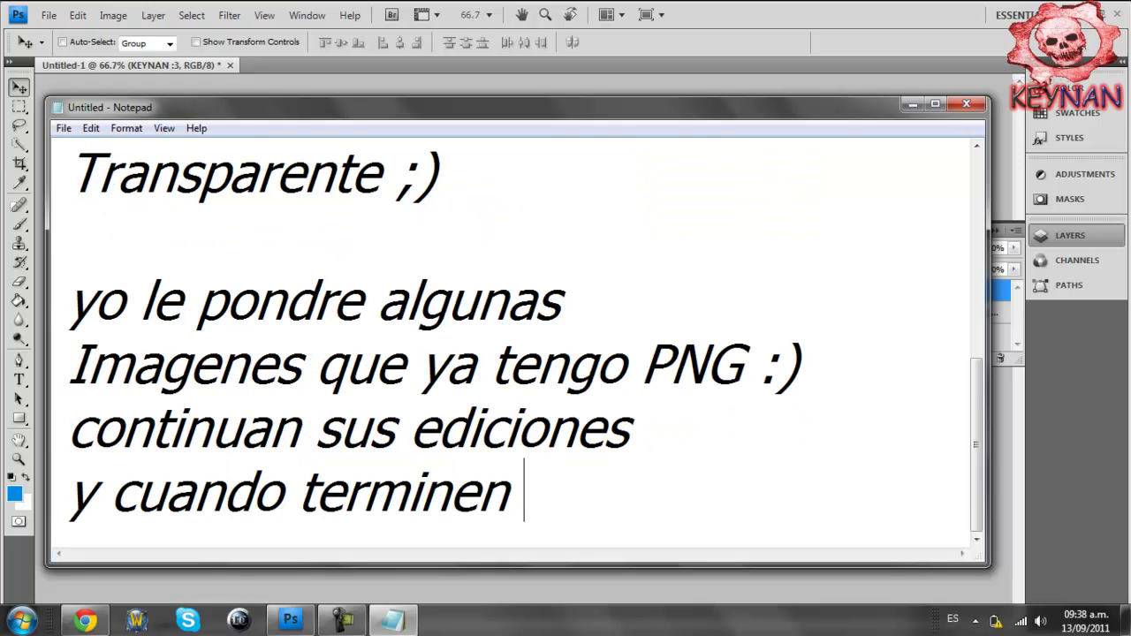
{"action": "type", "text": "lo guardan como"}
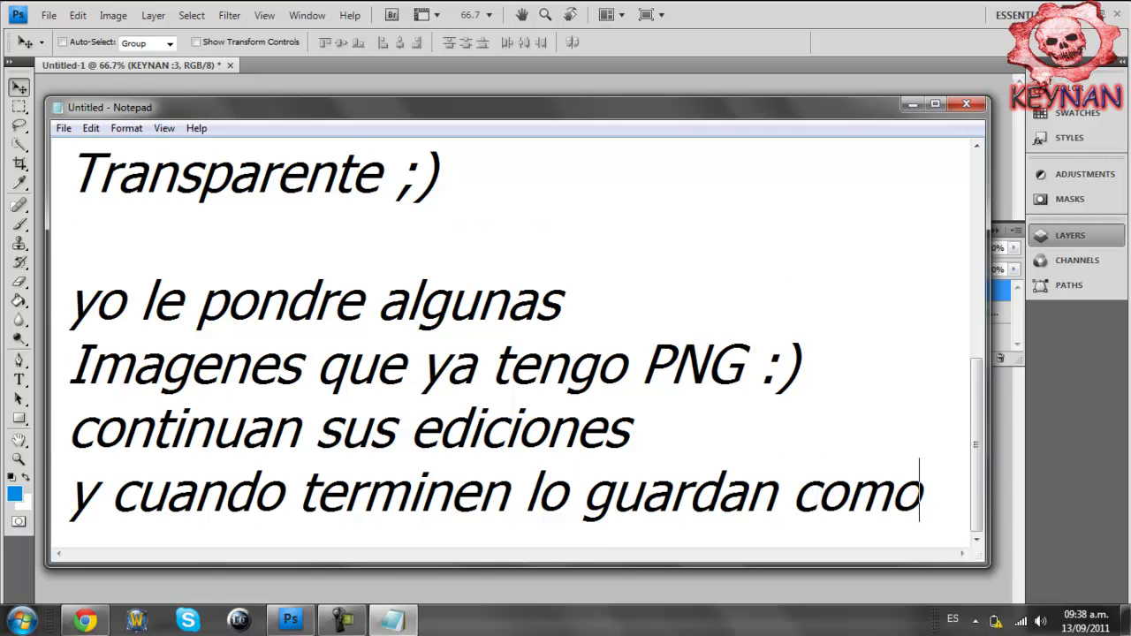
{"action": "key", "text": "Return"}
{"action": "type", "text": "PNG"}
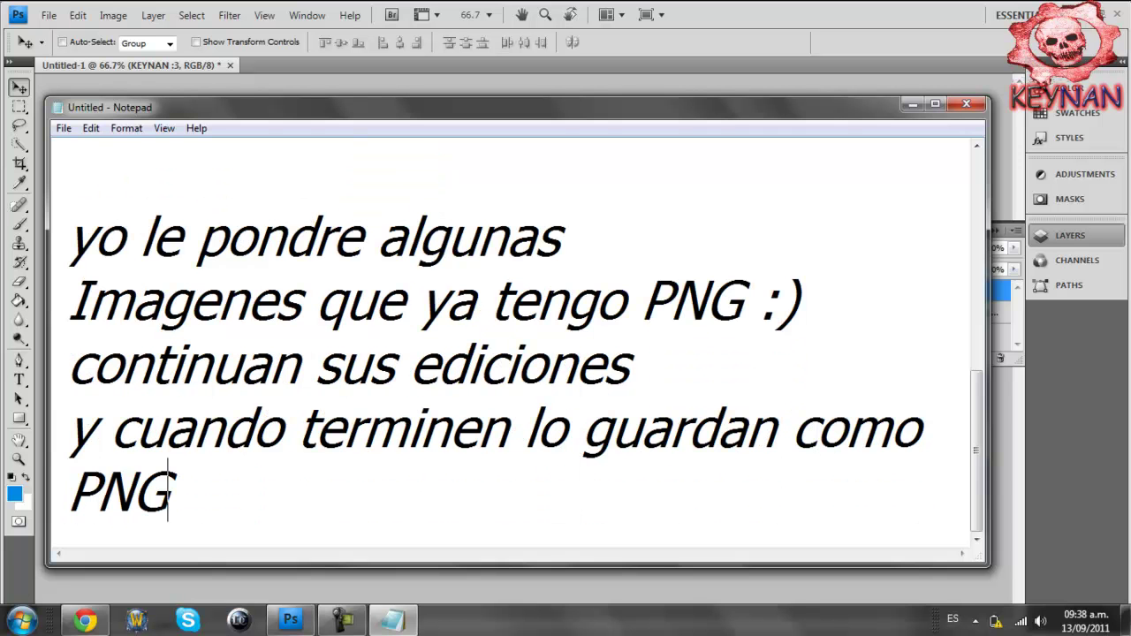
Step: Save Untitled-1 as a PNG named 'lala', accepting the default PNG options
{"action": "left_click", "coordinate": [49, 15]}
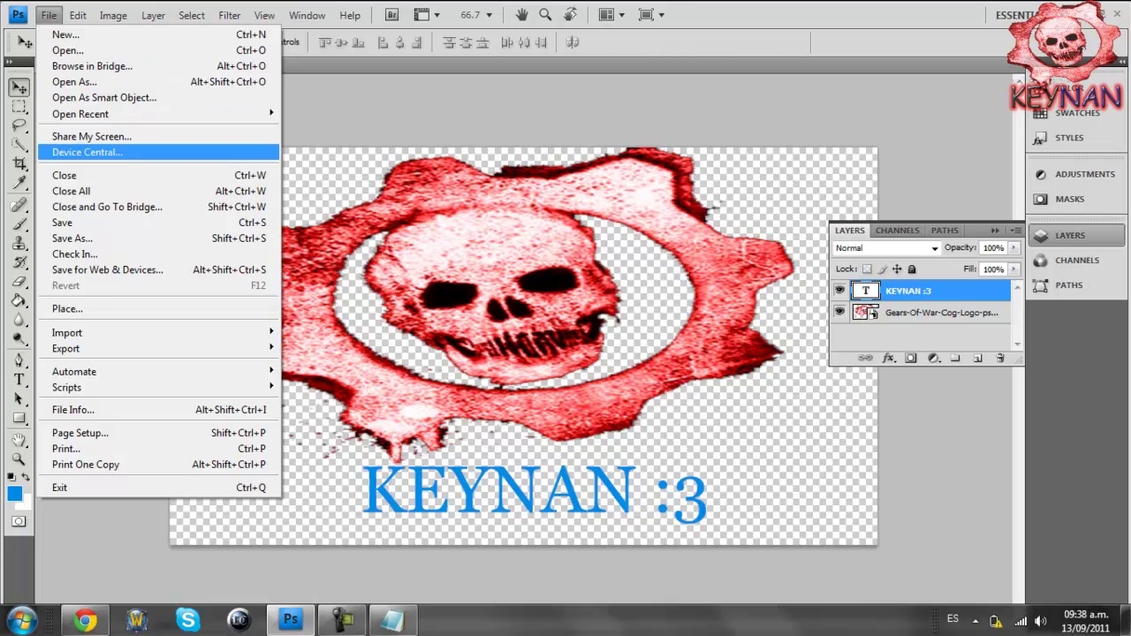
{"action": "left_click", "coordinate": [75, 238]}
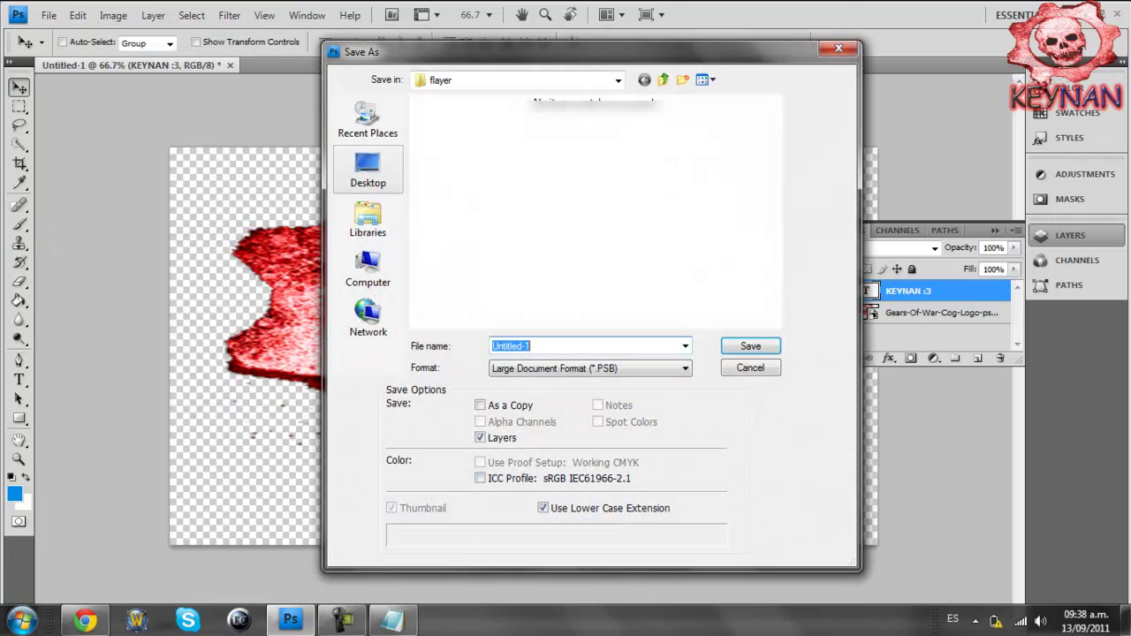
{"action": "left_click", "coordinate": [590, 367]}
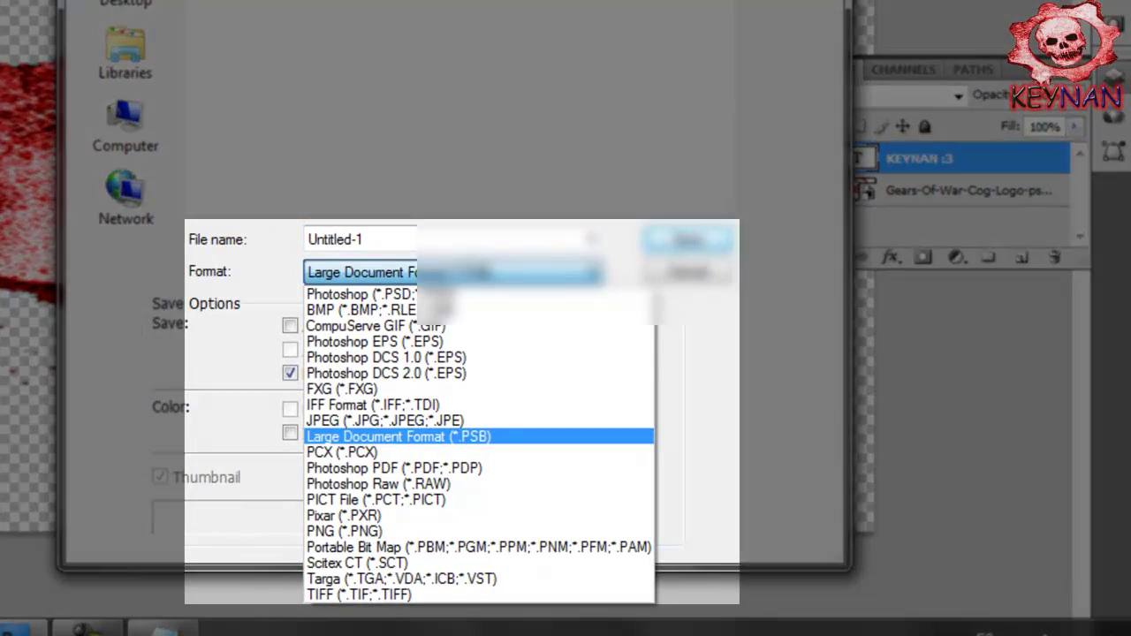
{"action": "left_click", "coordinate": [344, 531]}
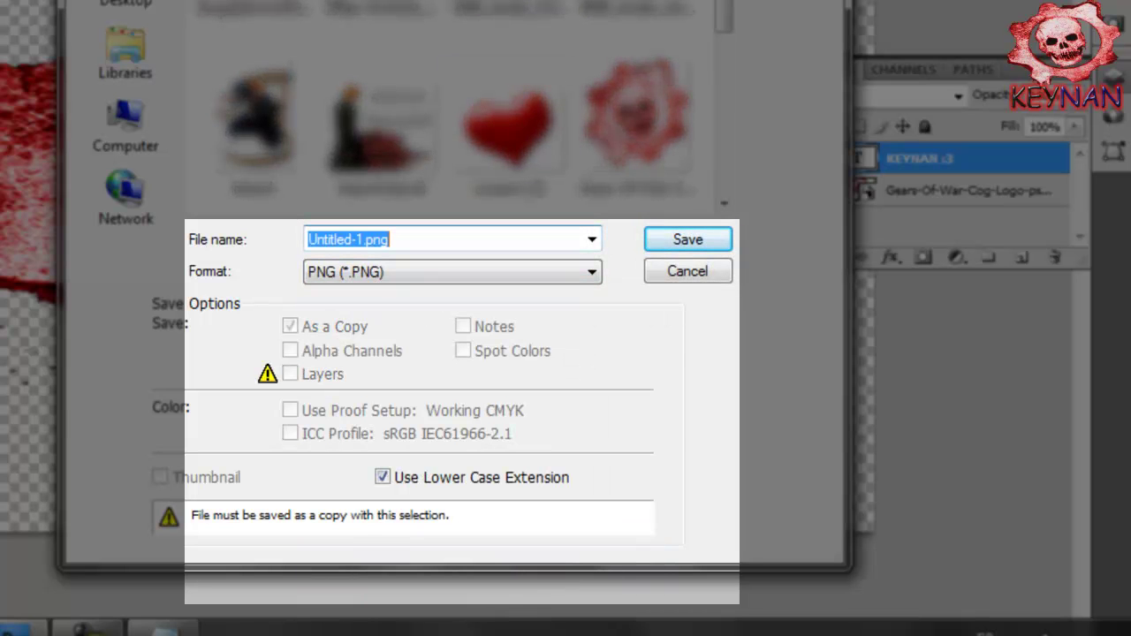
{"action": "type", "text": "lala"}
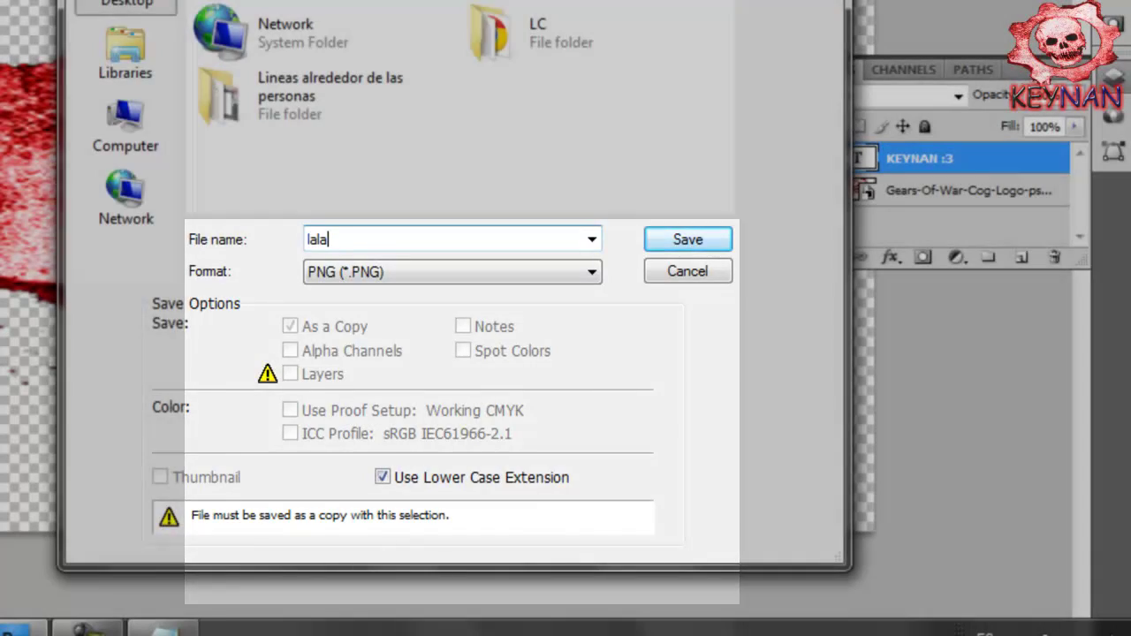
{"action": "key", "text": "Return"}
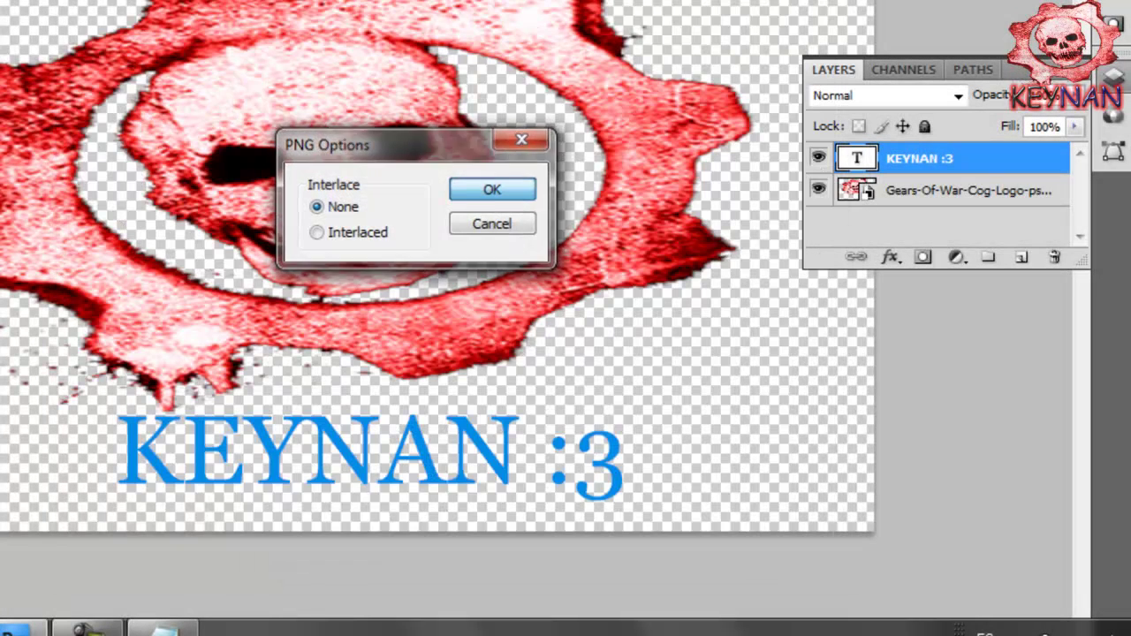
{"action": "key", "text": "Return"}
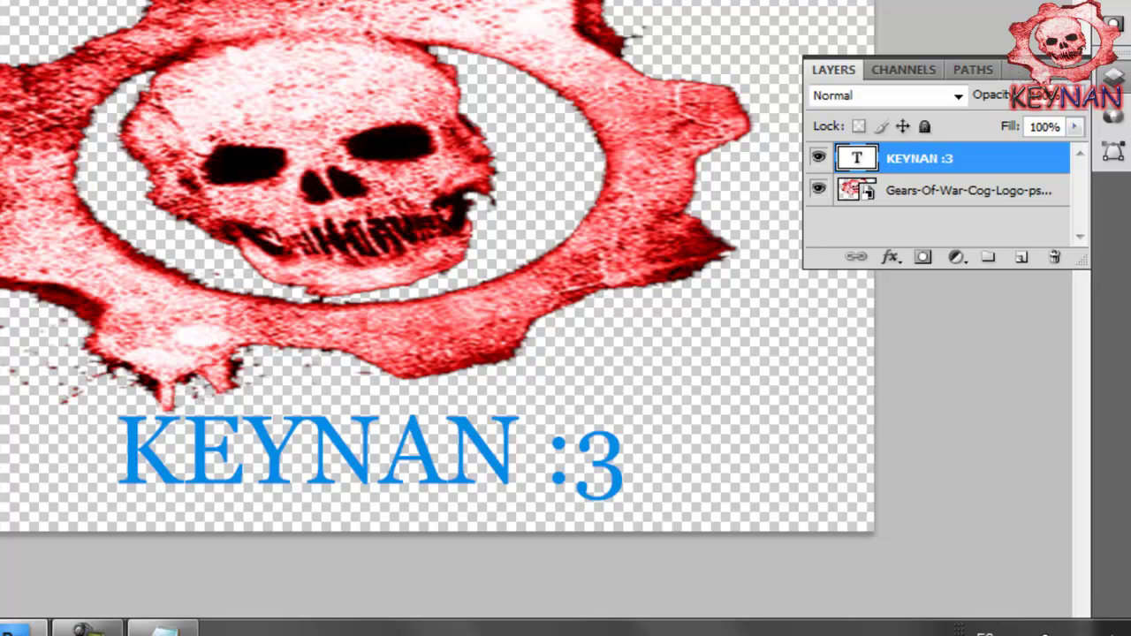
Step: Replace the old Notepad notes with 'Habren una imagen' and 'para provar si sirve....' on two lines
{"action": "left_click", "coordinate": [164, 629]}
{"action": "mouse_move", "coordinate": [943, 389]}
{"action": "left_mouse_down"}
{"action": "mouse_move", "coordinate": [17, 173]}
{"action": "mouse_move", "coordinate": [18, 18]}
{"action": "left_mouse_up"}
{"action": "key", "text": "BackSpace"}
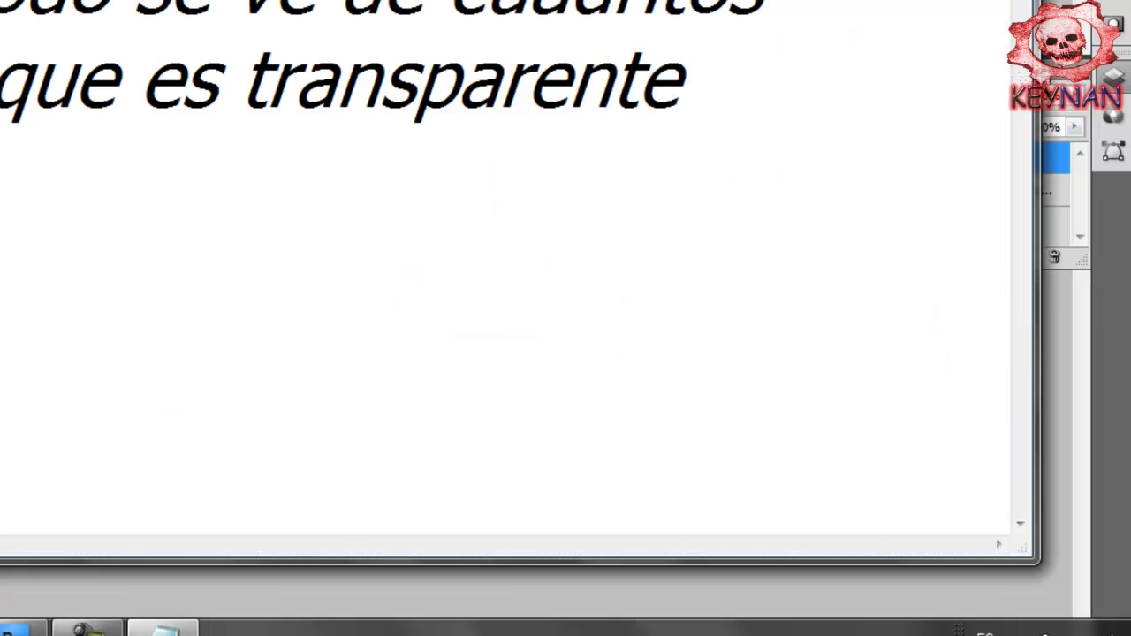
{"action": "key", "text": "BackSpace"}
{"action": "key", "text": "BackSpace"}
{"action": "key", "text": "BackSpace"}
{"action": "key", "text": "BackSpace"}
{"action": "key", "text": "BackSpace"}
{"action": "key", "text": "BackSpace"}
{"action": "key", "text": "BackSpace"}
{"action": "key", "text": "BackSpace"}
{"action": "key", "text": "BackSpace"}
{"action": "key", "text": "BackSpace"}
{"action": "key", "text": "BackSpace"}
{"action": "key", "text": "BackSpace"}
{"action": "key", "text": "BackSpace"}
{"action": "key", "text": "BackSpace"}
{"action": "key", "text": "BackSpace"}
{"action": "type", "text": "Habren una imagen"}
{"action": "key", "text": "Return"}
{"action": "type", "text": "para provar si sirve...."}
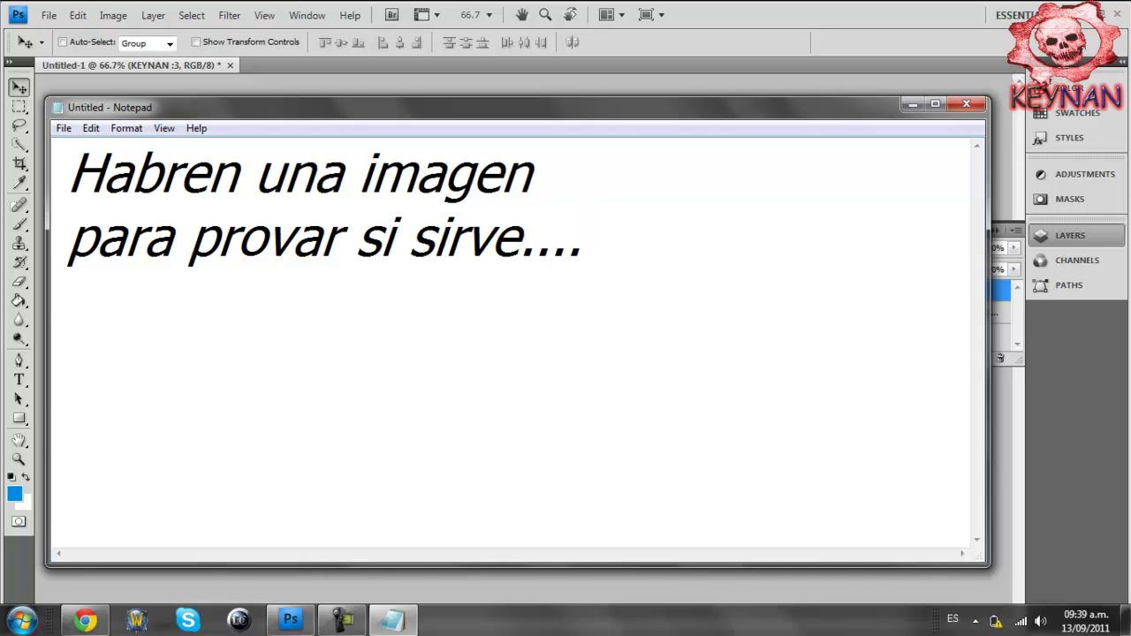
Step: Close Untitled-1 without saving and open the photo nyDieselDay-728381.jpg
{"action": "left_click", "coordinate": [48, 15]}
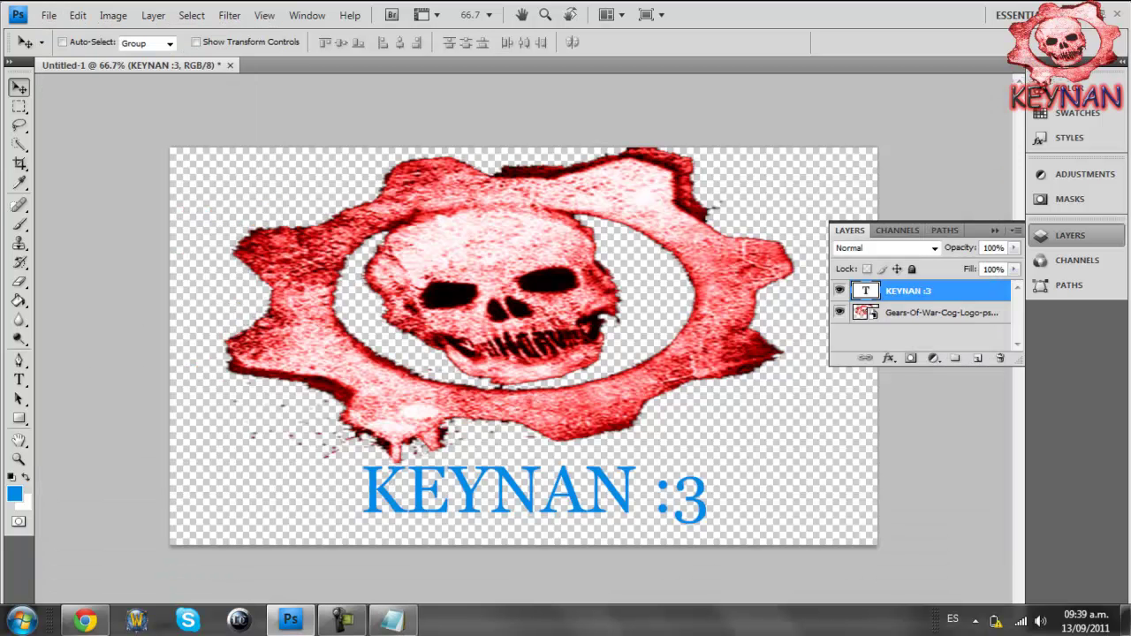
{"action": "left_click", "coordinate": [230, 65]}
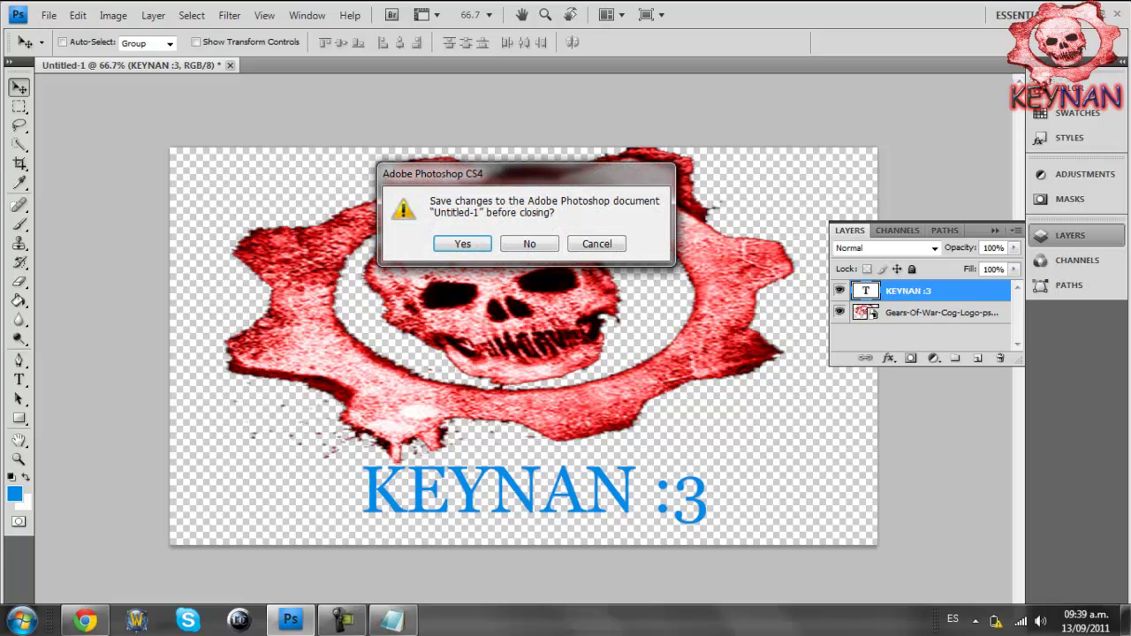
{"action": "left_click", "coordinate": [531, 243]}
{"action": "left_click", "coordinate": [49, 15]}
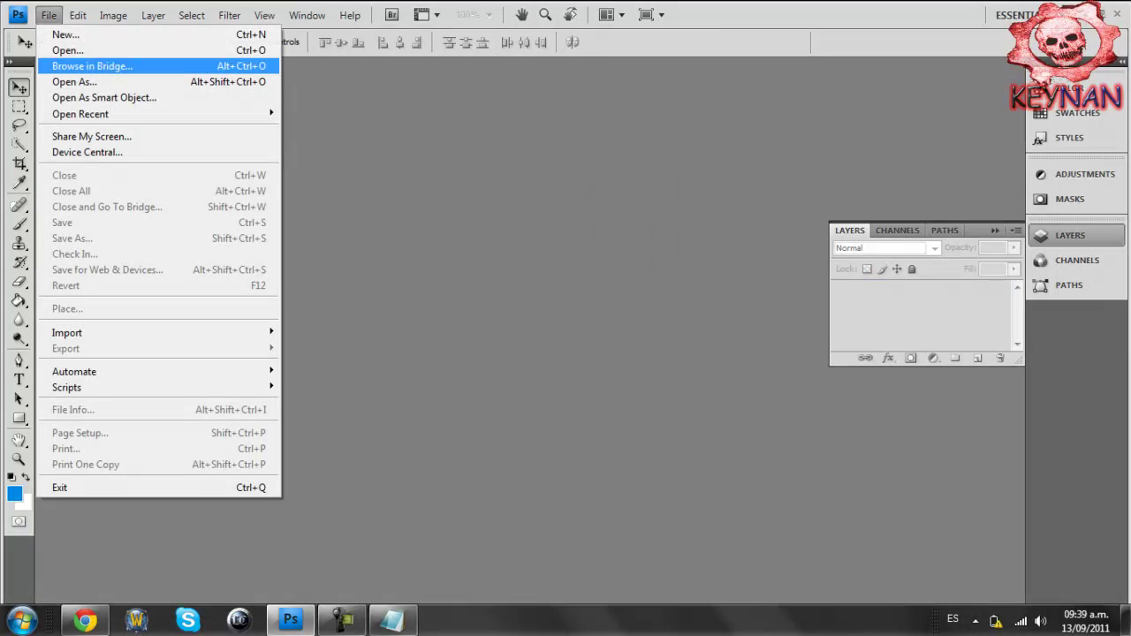
{"action": "left_click", "coordinate": [67, 50]}
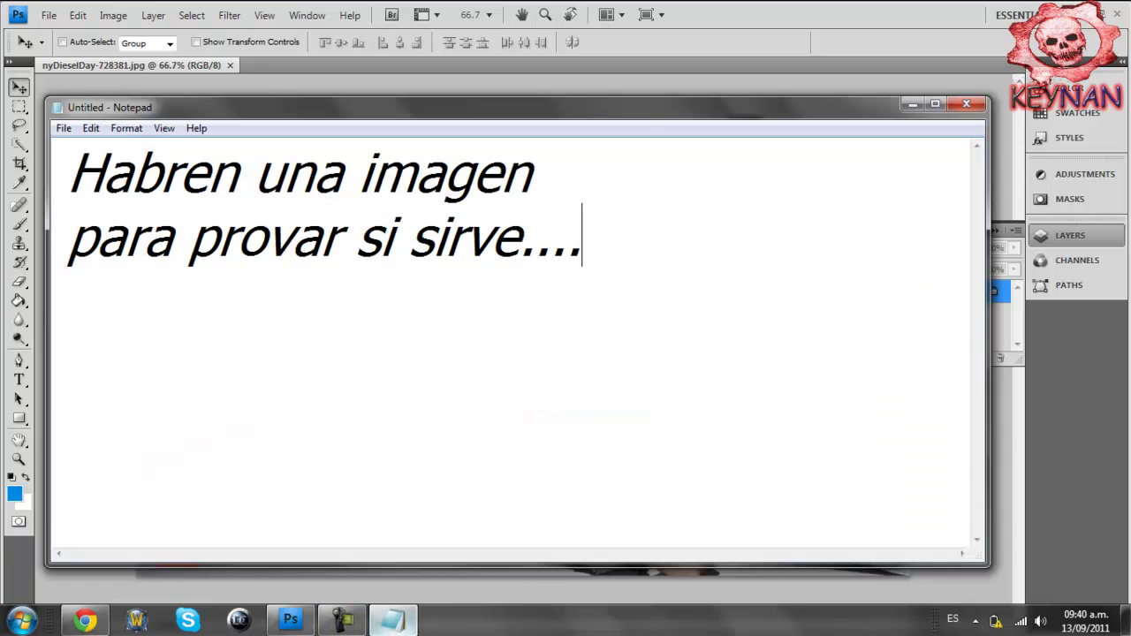
Step: Rewrite the notes as 'le dan a Colocar....' and start Photoshop's File > Place command
{"action": "left_click", "coordinate": [393, 621]}
{"action": "key", "text": "shift+Home"}
{"action": "key", "text": "shift+Up"}
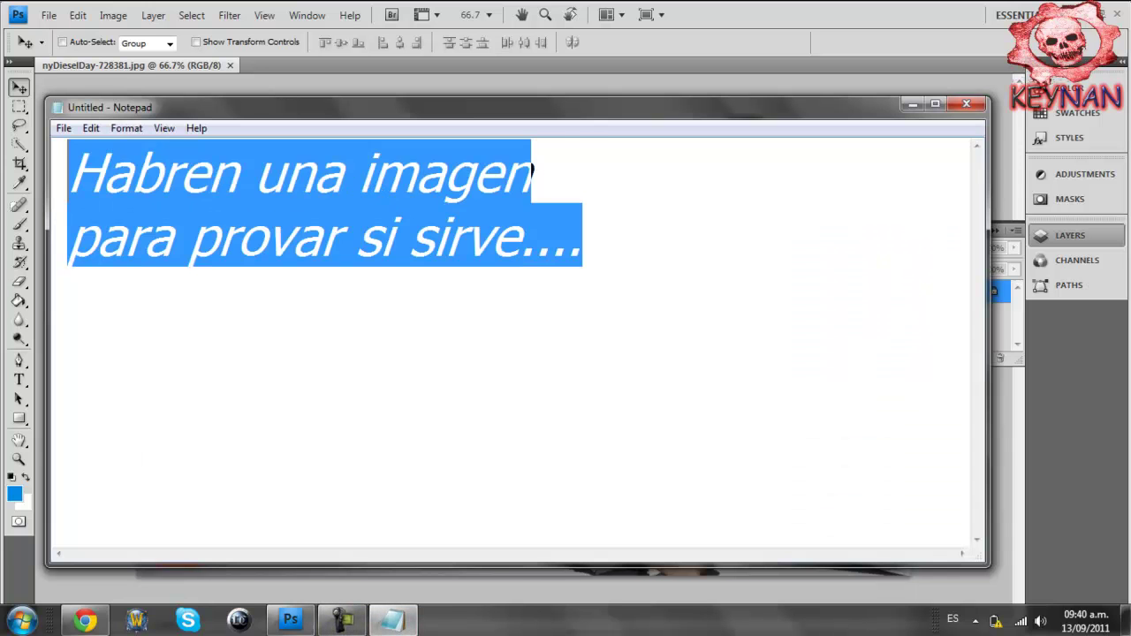
{"action": "type", "text": "le dan a Colocar...."}
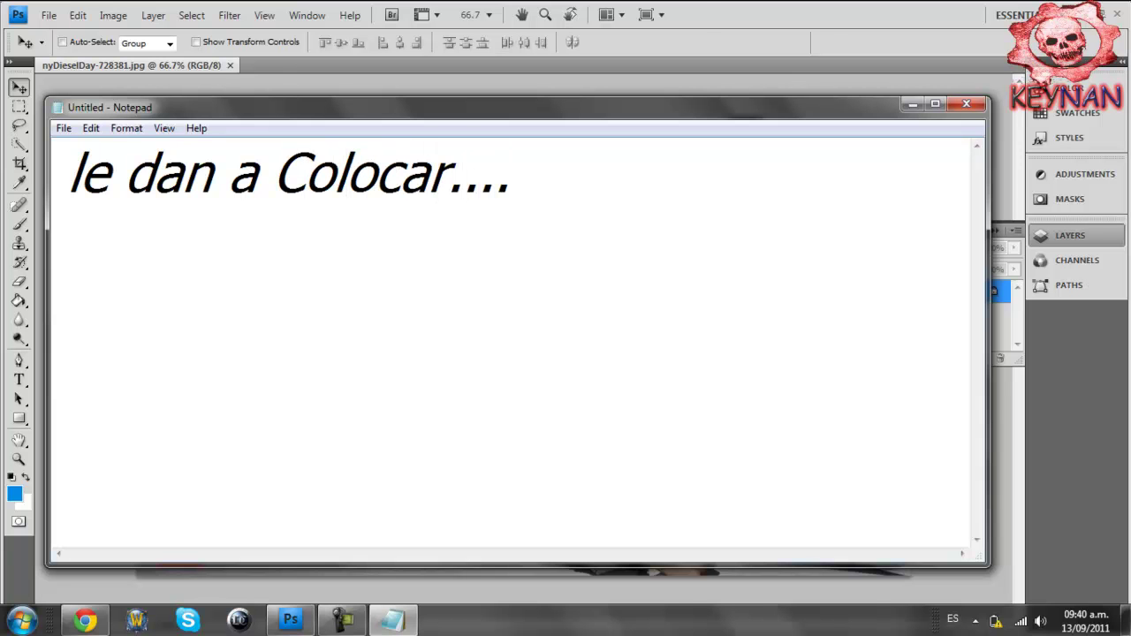
{"action": "left_click", "coordinate": [49, 15]}
{"action": "left_click", "coordinate": [53, 309]}
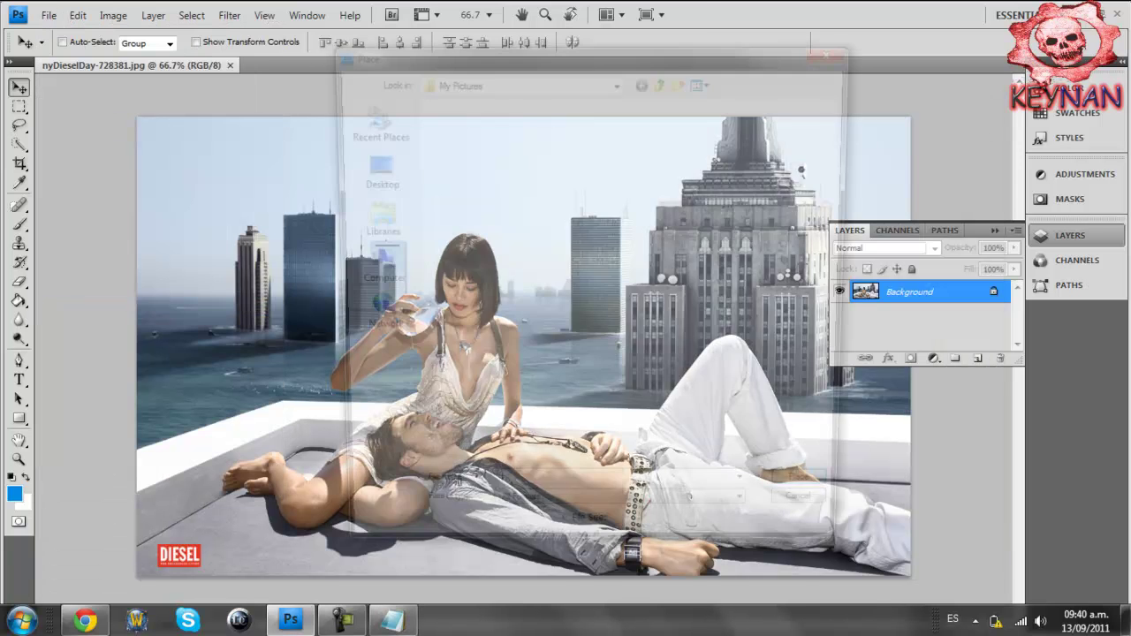
Step: Add the lines 'Place... es lo mismo' and 'y buscan la imagen y la ponen' to the notes
{"action": "left_click", "coordinate": [392, 619]}
{"action": "key", "text": "Return"}
{"action": "type", "text": "Pla"}
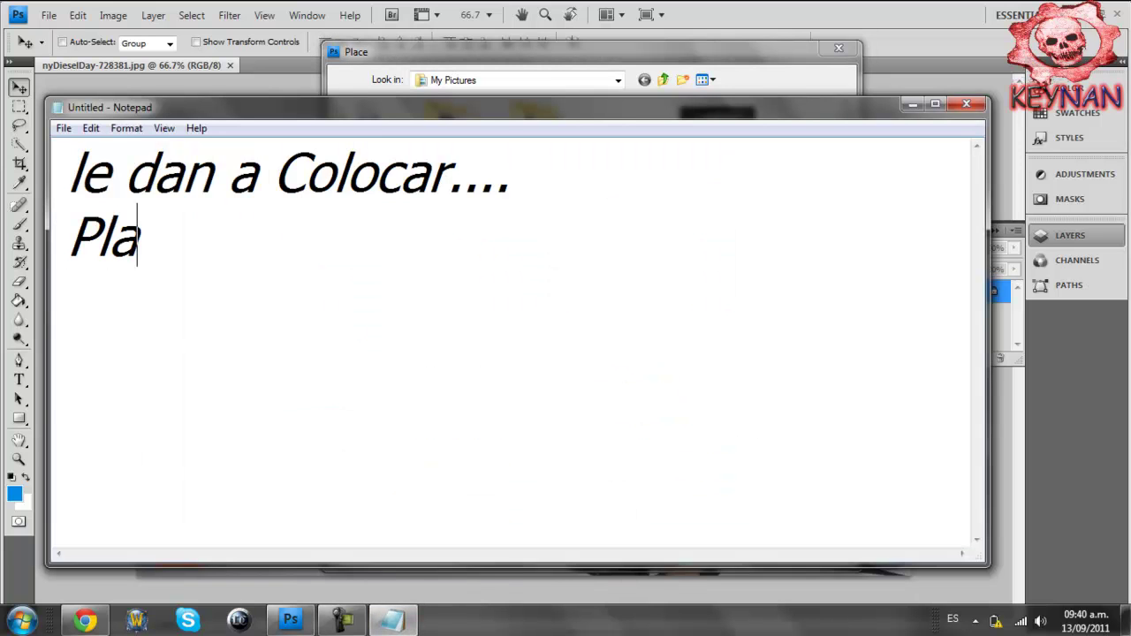
{"action": "type", "text": "ce... es lo mismo"}
{"action": "key", "text": "Return"}
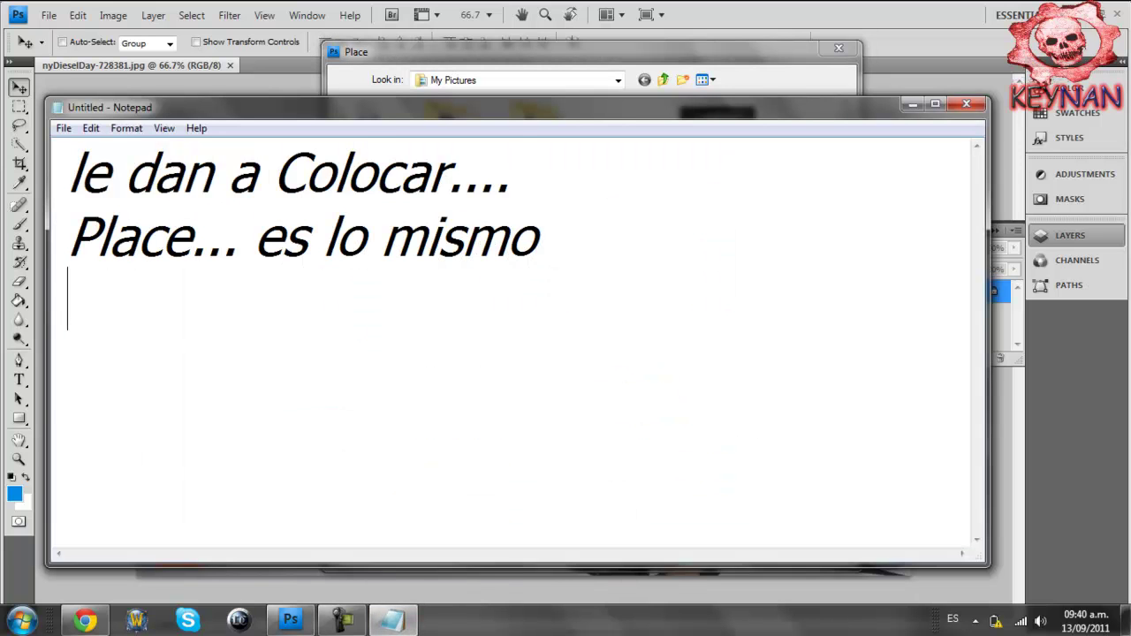
{"action": "type", "text": "y buscan la imagen y la ponen"}
{"action": "key", "text": "Return"}
{"action": "key", "text": "alt+Tab"}
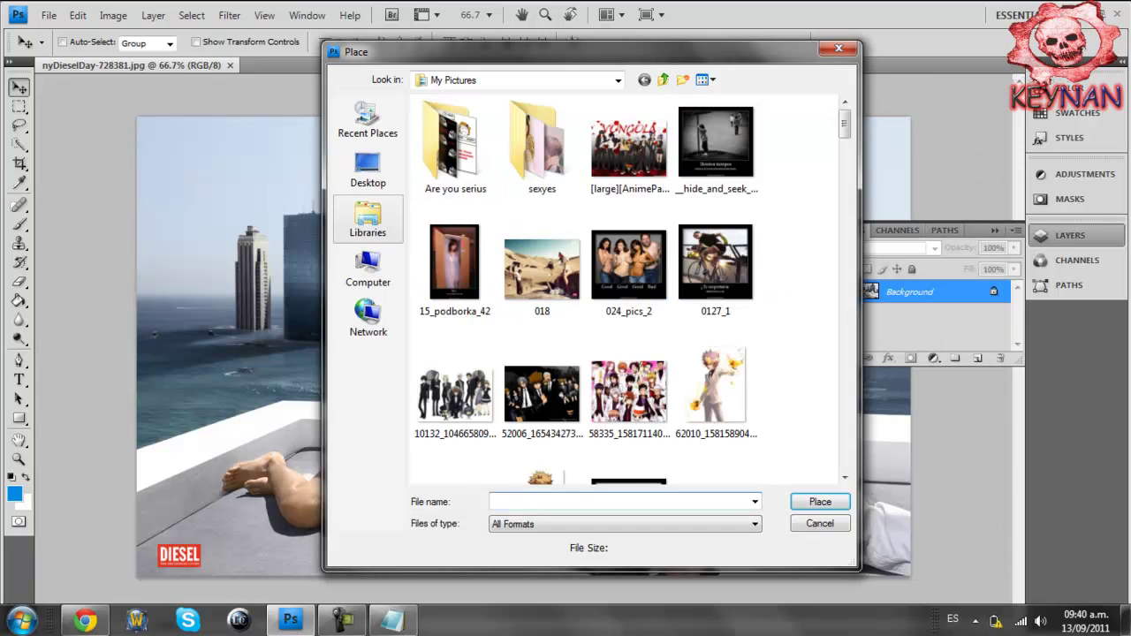
Step: Place the transparent logo PNG from the Desktop onto the photo
{"action": "left_click", "coordinate": [367, 170]}
{"action": "double_click", "coordinate": [628, 292]}
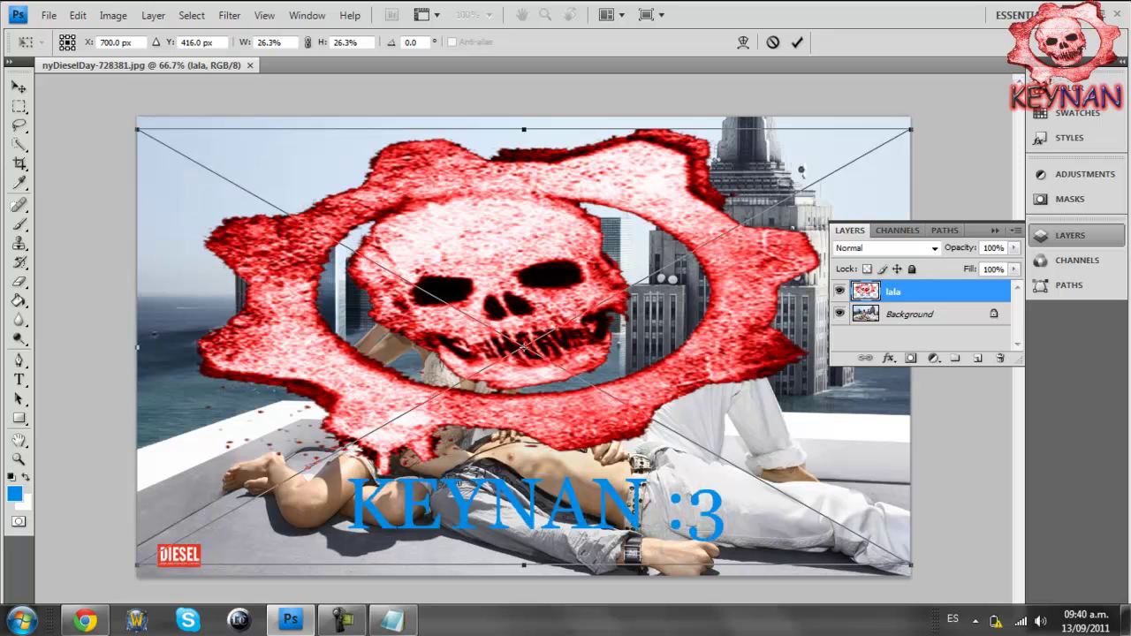
{"action": "key", "text": "alt+Tab"}
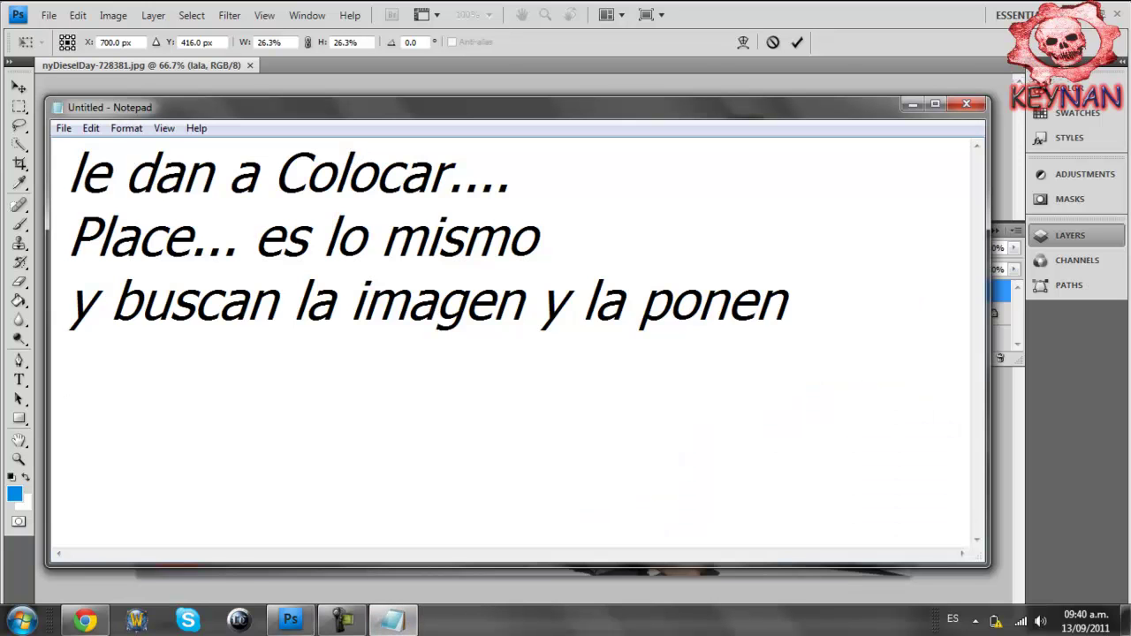
Step: Add notes 'Modifican el tamaño claro', 'y la ponen en una esquina' and 'o como quieran'
{"action": "type", "text": "Mofi"}
{"action": "key", "text": "BackSpace"}
{"action": "key", "text": "BackSpace"}
{"action": "type", "text": "d"}
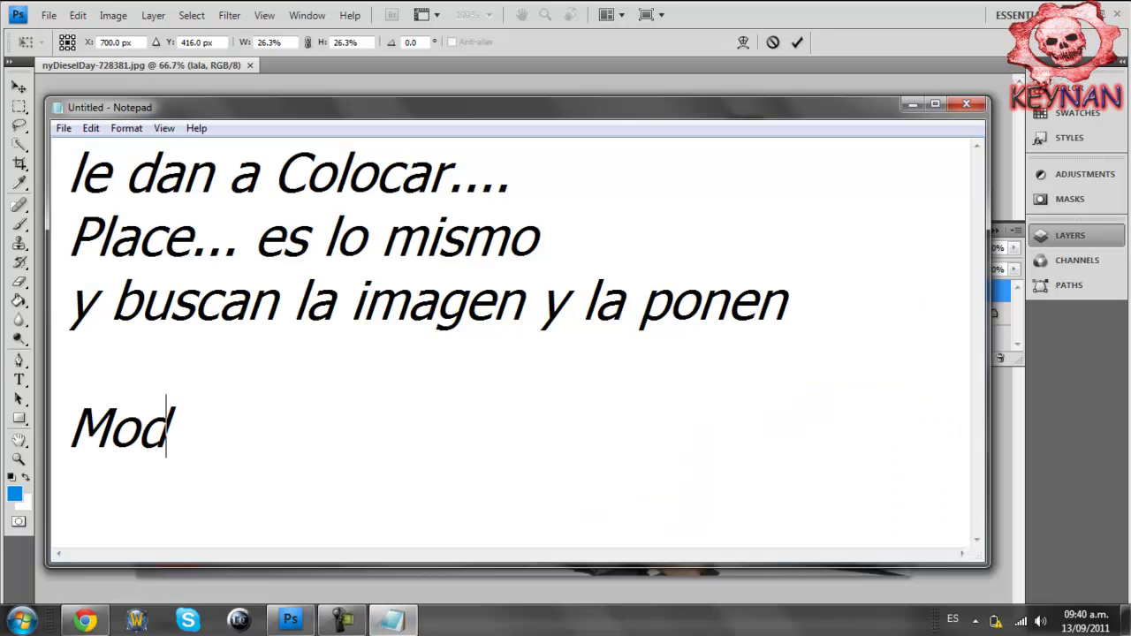
{"action": "type", "text": "ifican el tamaño claro"}
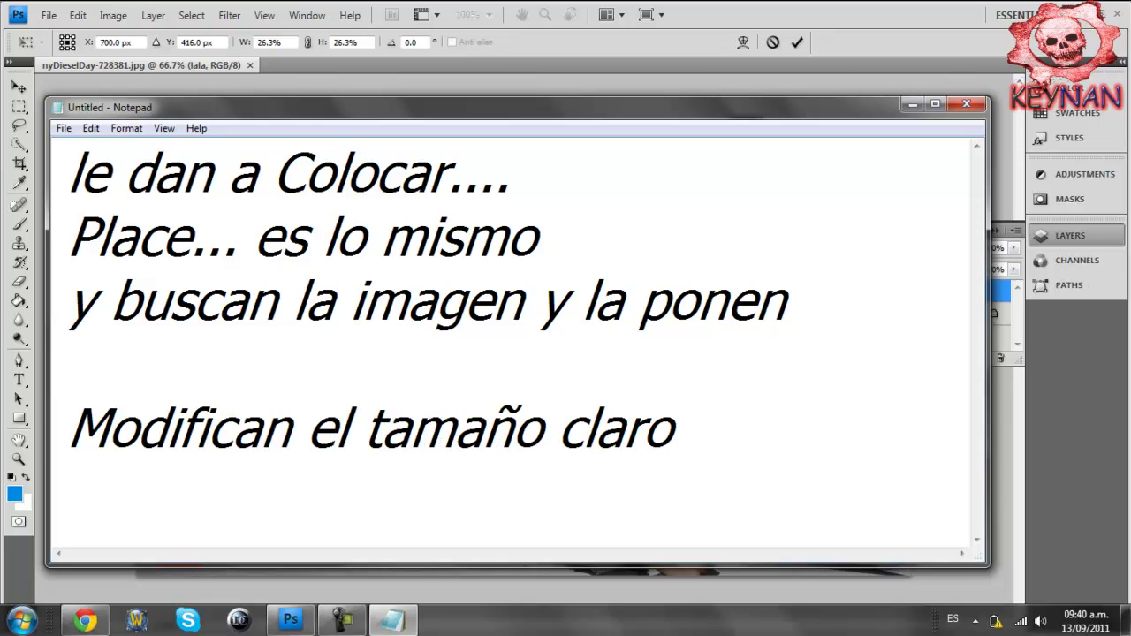
{"action": "key", "text": "Return"}
{"action": "type", "text": "y la ponen en una esquina"}
{"action": "key", "text": "Return"}
{"action": "type", "text": "o como quieran"}
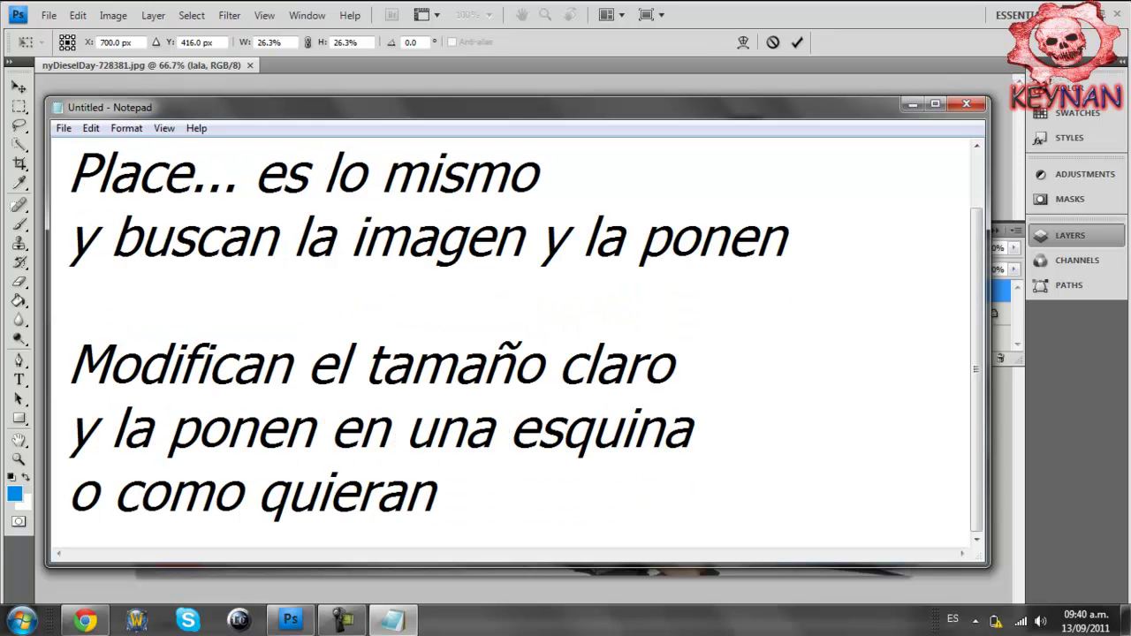
{"action": "key", "text": "alt+Tab"}
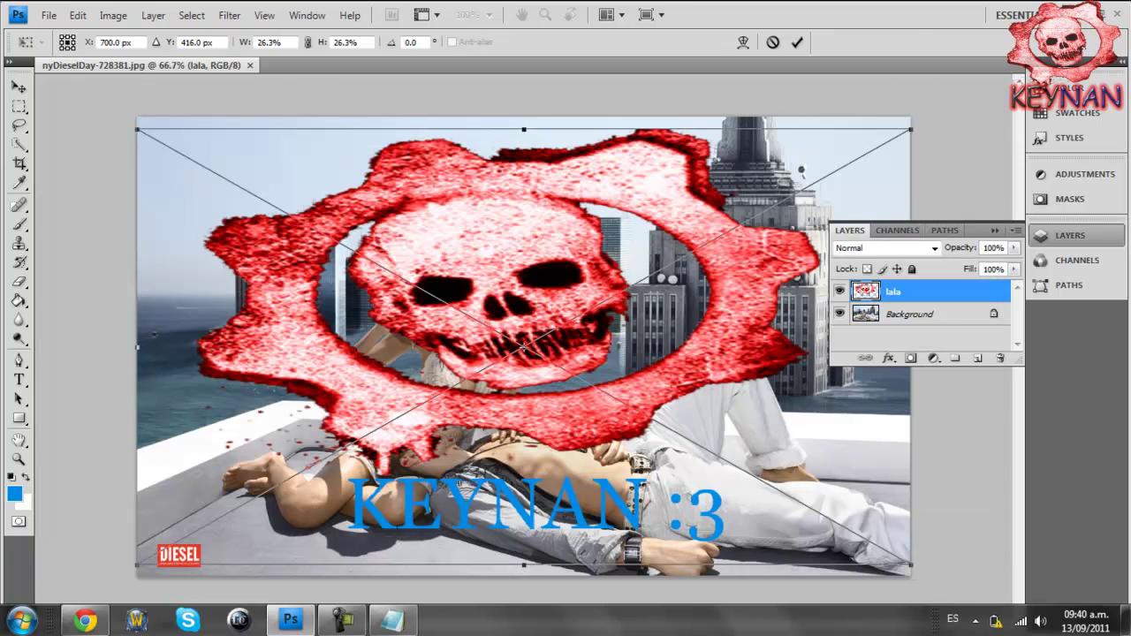
Step: Scale the placed logo to 6.6% width and commit it in the photo's top-left corner
{"action": "mouse_move", "coordinate": [911, 564]}
{"action": "left_mouse_down"}
{"action": "mouse_move", "coordinate": [417, 229]}
{"action": "mouse_move", "coordinate": [239, 156]}
{"action": "left_mouse_up"}
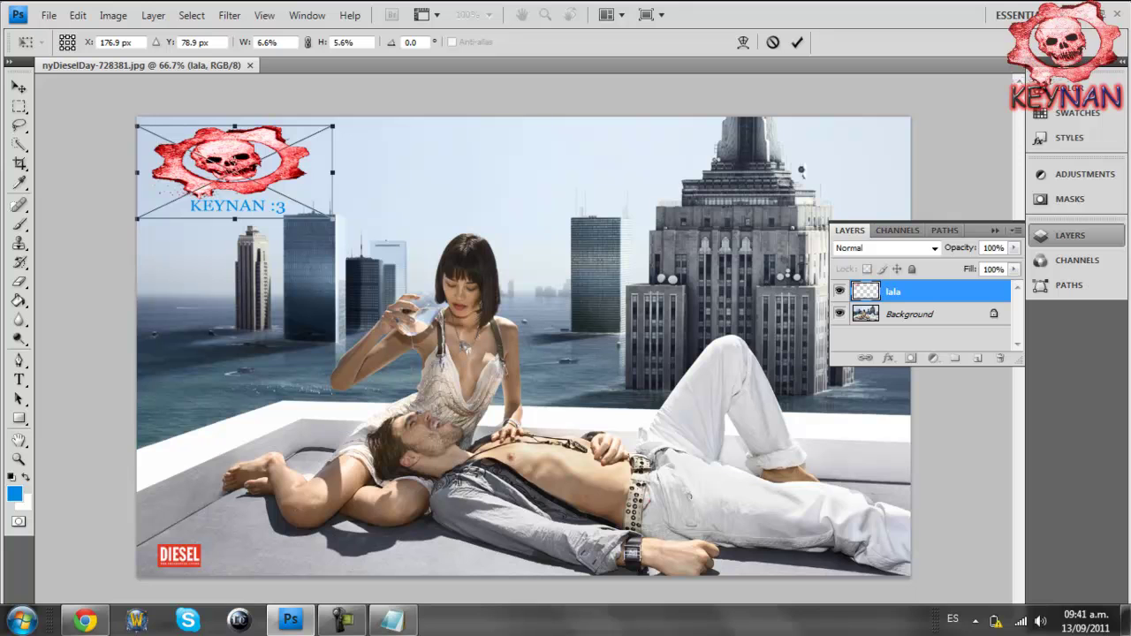
{"action": "key", "text": "shift+Up"}
{"action": "key", "text": "shift+Up"}
{"action": "key", "text": "shift+Up"}
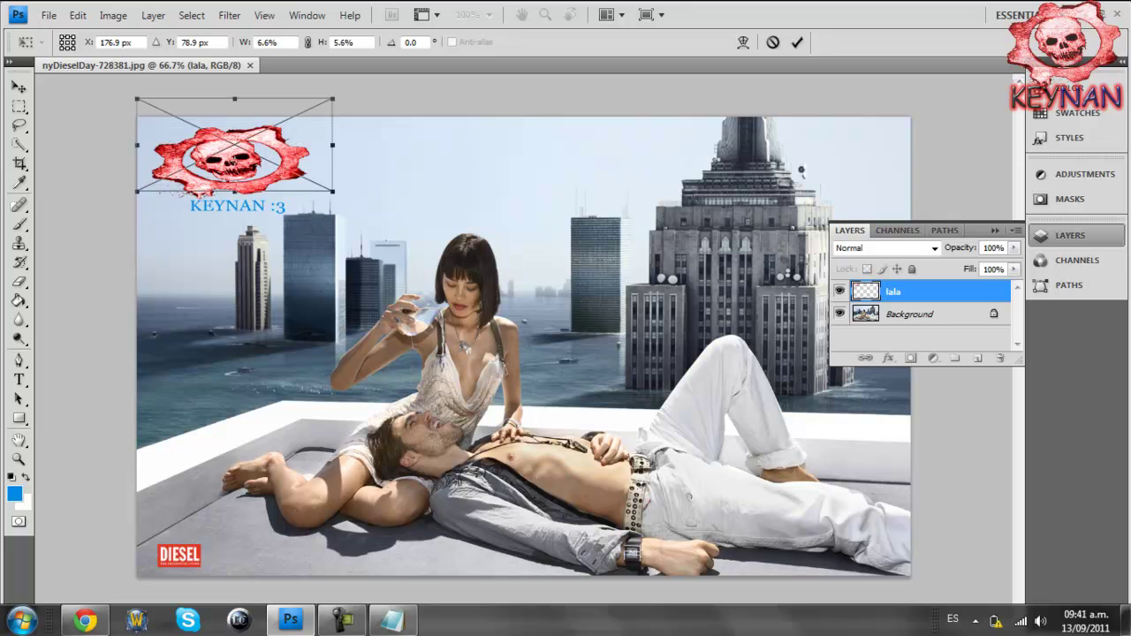
{"action": "key", "text": "shift+Down"}
{"action": "key", "text": "shift+Down"}
{"action": "key", "text": "shift+Down"}
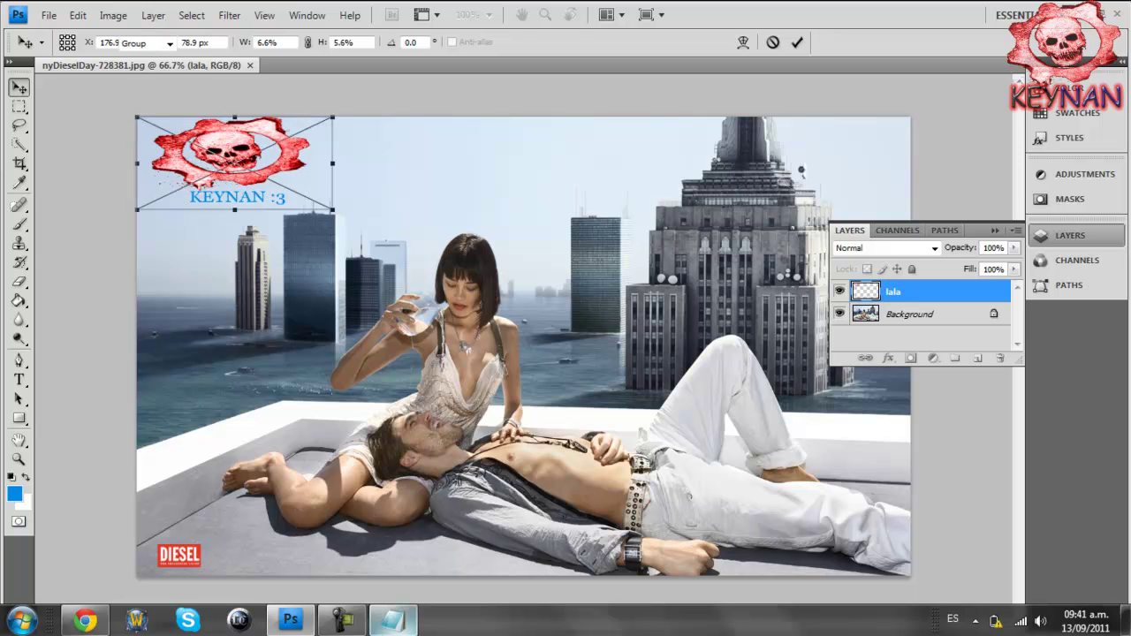
{"action": "key", "text": "Return"}
{"action": "left_click", "coordinate": [391, 619]}
Step: Add the closing lines 'y Listooo', 'se ve que sirve :)' and 'espero les guste' to the notes
{"action": "key", "text": "Return"}
{"action": "key", "text": "Return"}
{"action": "type", "text": "y Listoo"}
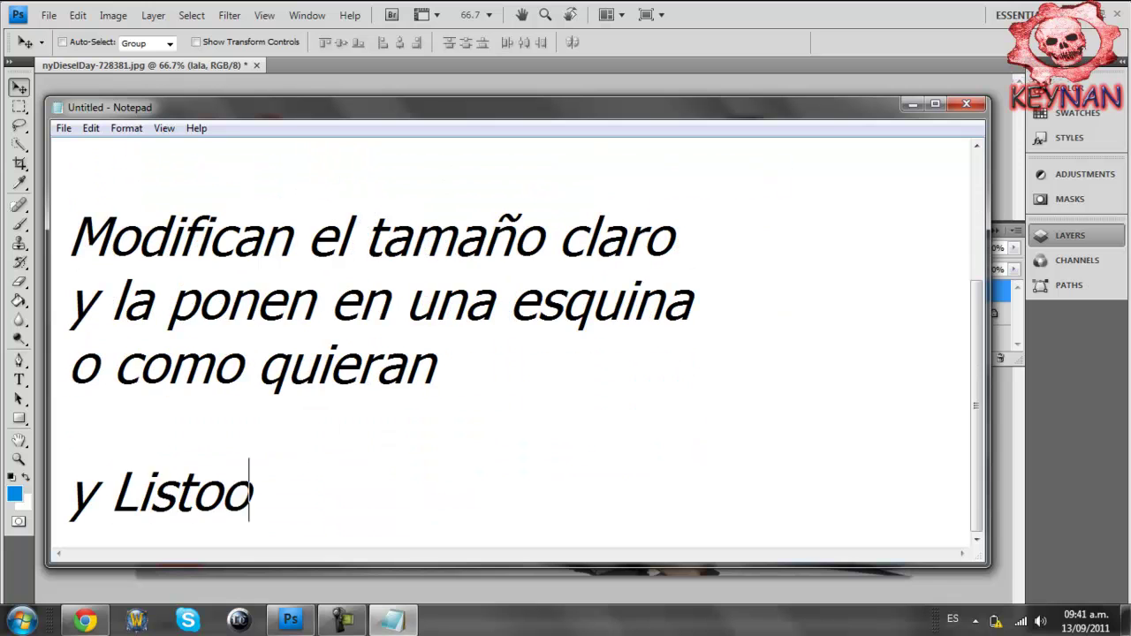
{"action": "type", "text": "o"}
{"action": "key", "text": "Return"}
{"action": "type", "text": "se ve que sis i"}
{"action": "key", "text": "BackSpace"}
{"action": "key", "text": "BackSpace"}
{"action": "key", "text": "BackSpace"}
{"action": "type", "text": "sirve :)"}
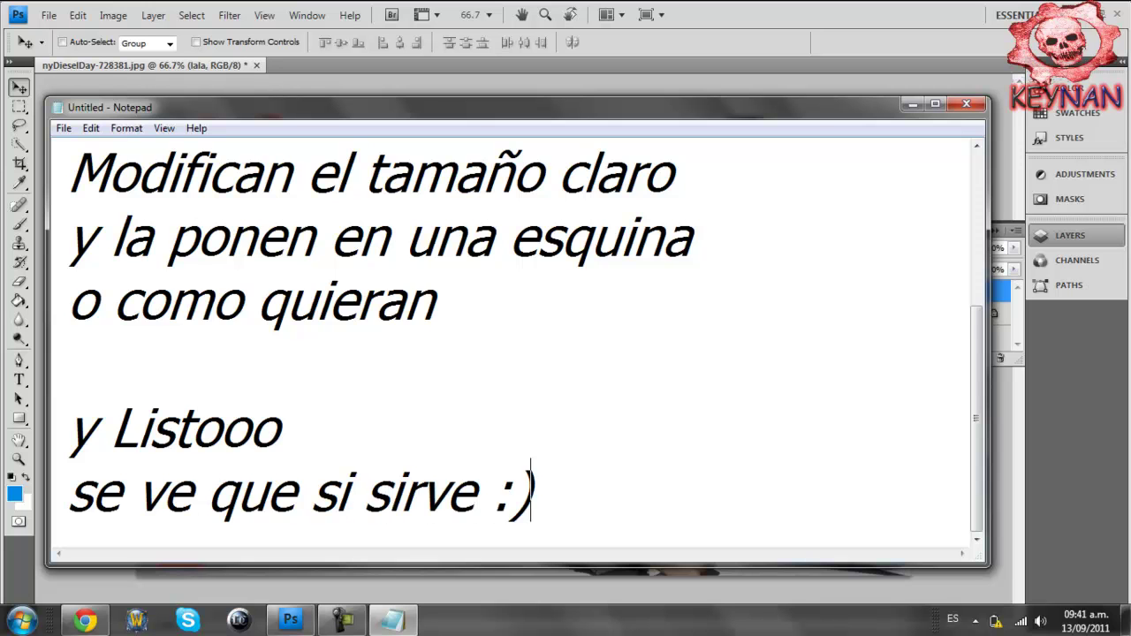
{"action": "key", "text": "Return"}
{"action": "type", "text": "e"}
{"action": "type", "text": "le g"}
{"action": "key", "text": "BackSpace"}
{"action": "key", "text": "BackSpace"}
{"action": "type", "text": "s guste ;)"}
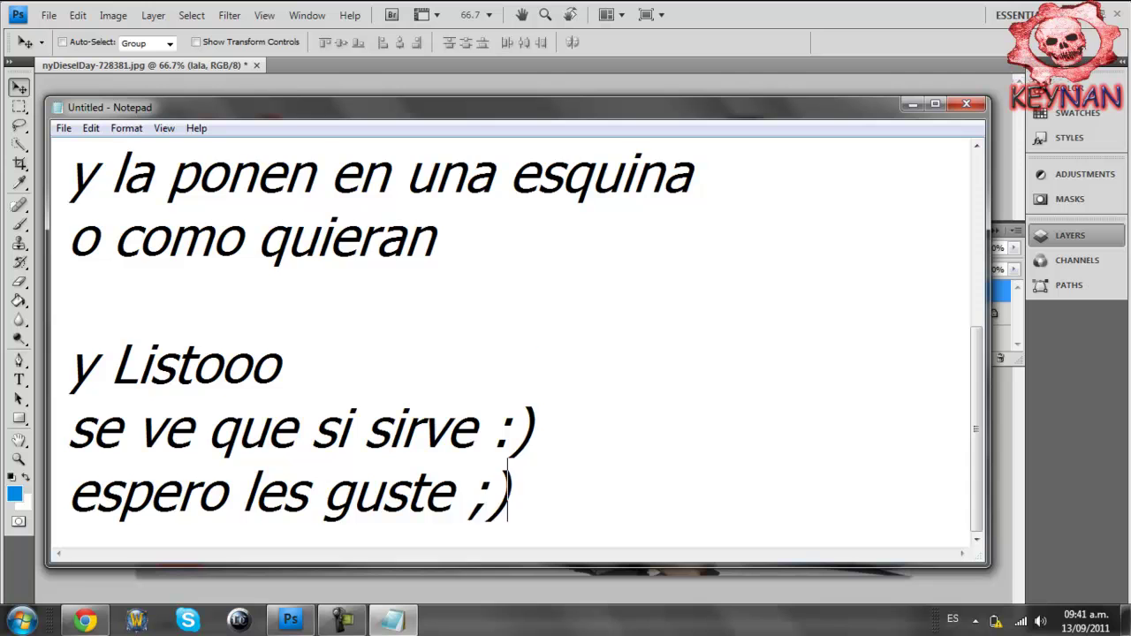
{"action": "key", "text": "Return"}
{"action": "key", "text": "Return"}
{"action": "type", "text": "B"}
{"action": "type", "text": " Keytn"}
{"action": "key", "text": "BackSpace"}
{"action": "key", "text": "BackSpace"}
{"action": "type", "text": "na"}
{"action": "key", "text": "Return"}
{"action": "type", "text": "www.gearskeynan.es."}
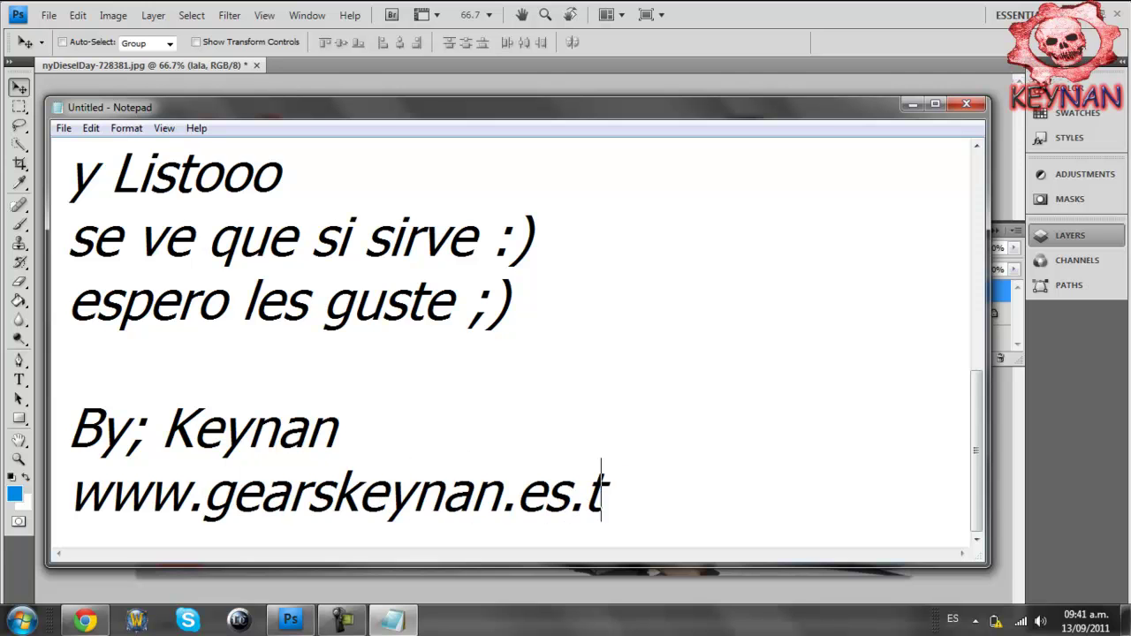
{"action": "type", "text": "tl"}
{"action": "key", "text": "Return"}
{"action": "type", "text": "www.g"}
{"action": "key", "text": "BackSpace"}
{"action": "type", "text": "facebook.com6"}
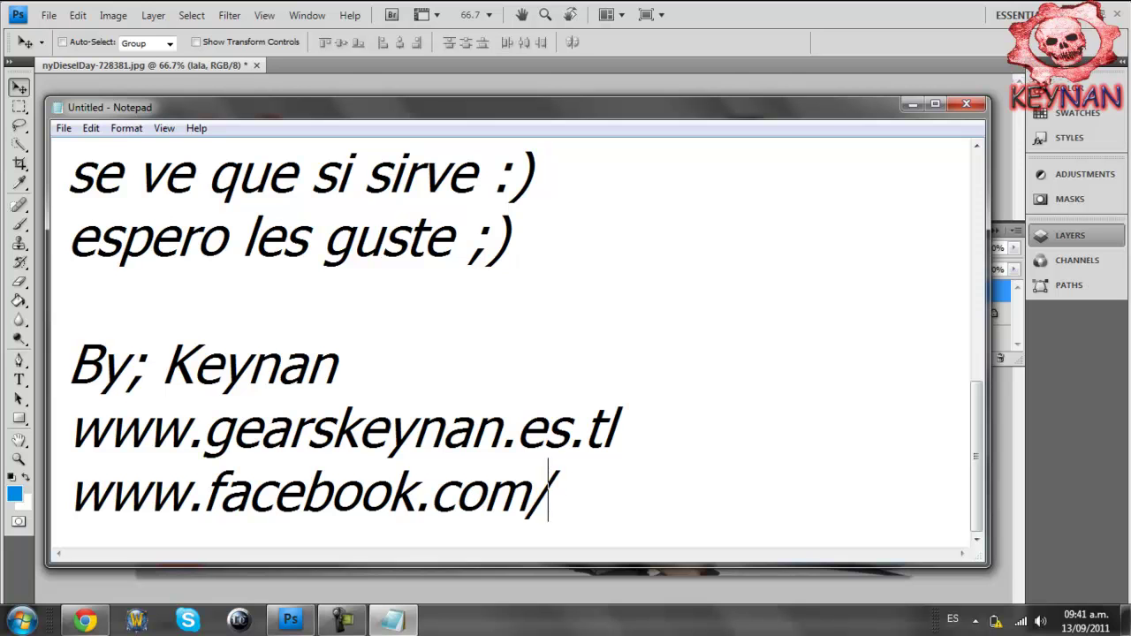